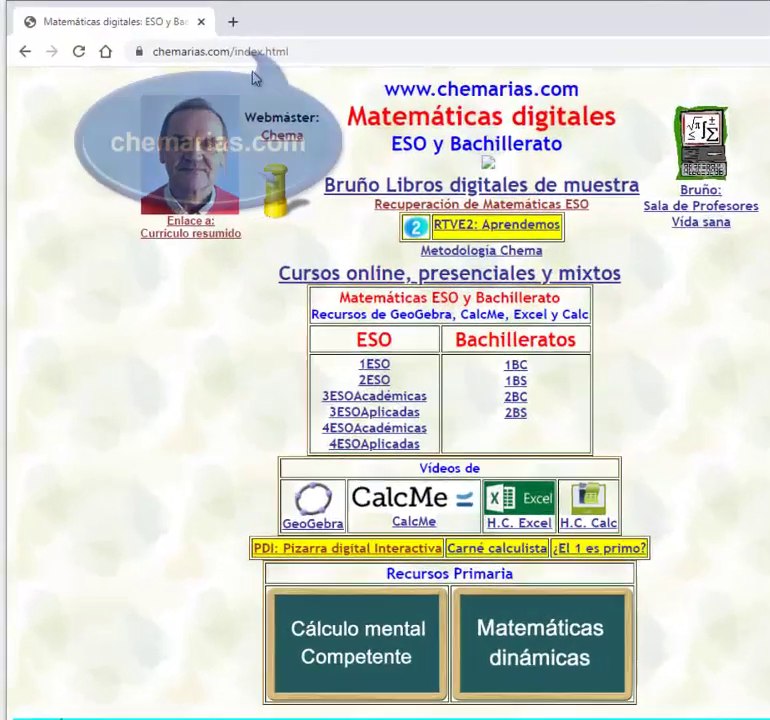
# Step: Load the chemarias.com site in Chrome's address bar
pyautogui.click(314, 52)
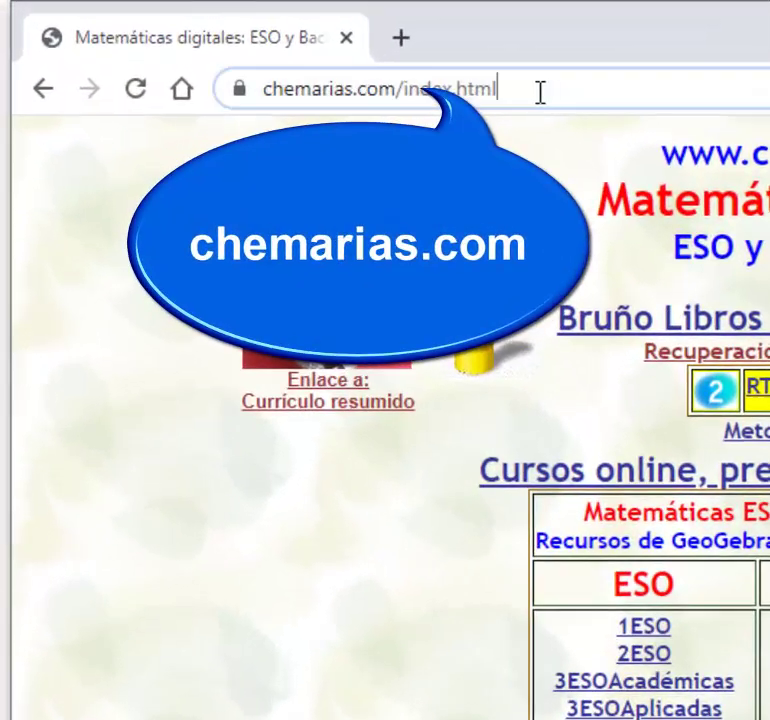
pyautogui.write('chem')
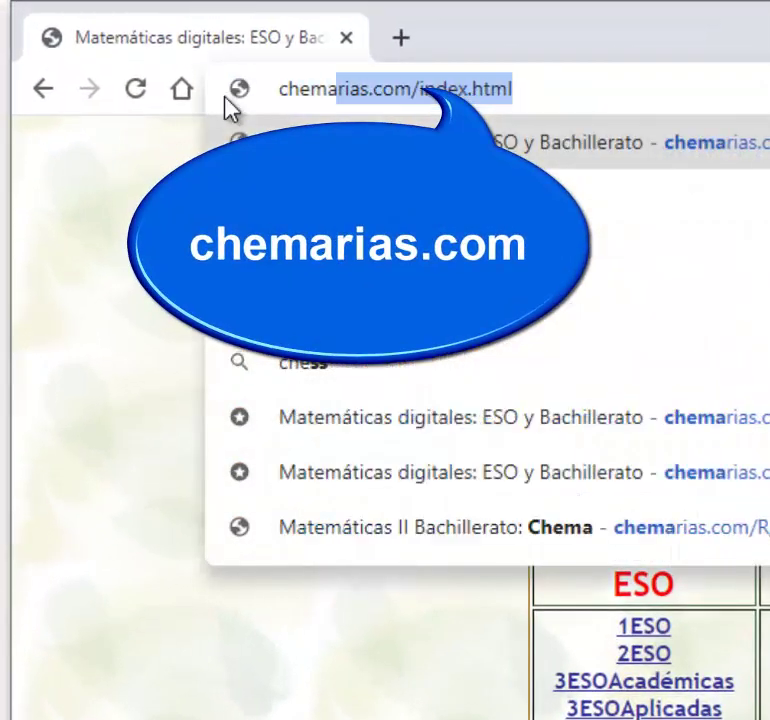
pyautogui.write('arias')
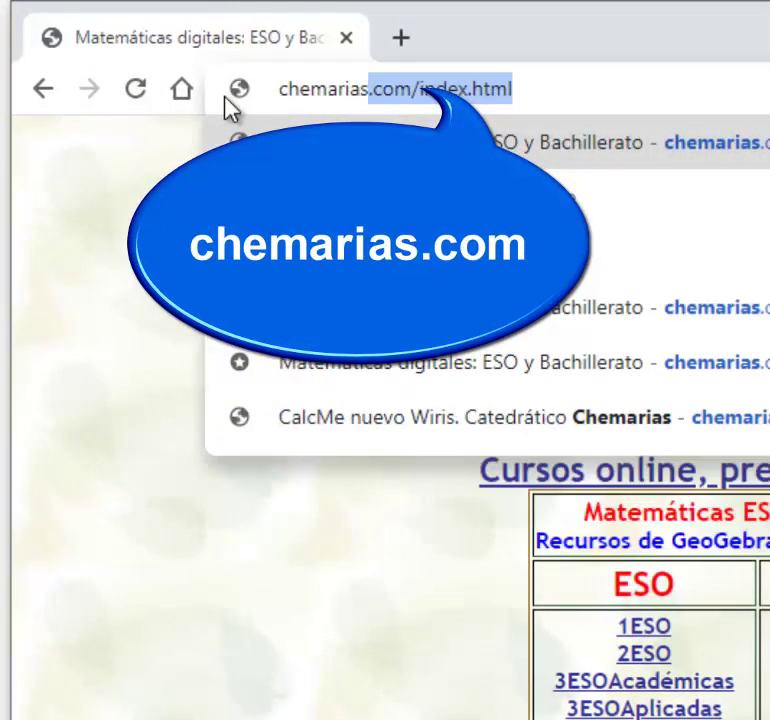
pyautogui.write('.com')
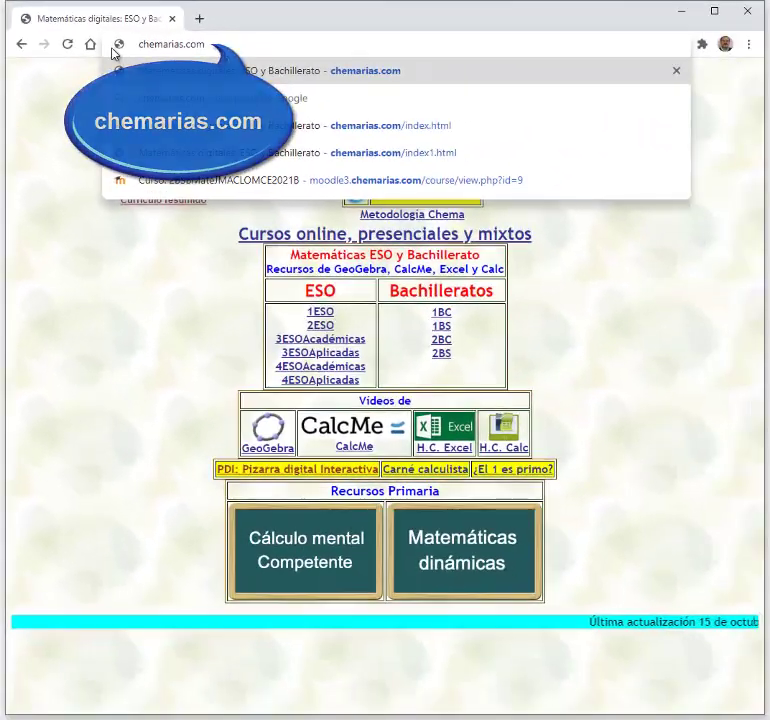
pyautogui.press('Return')
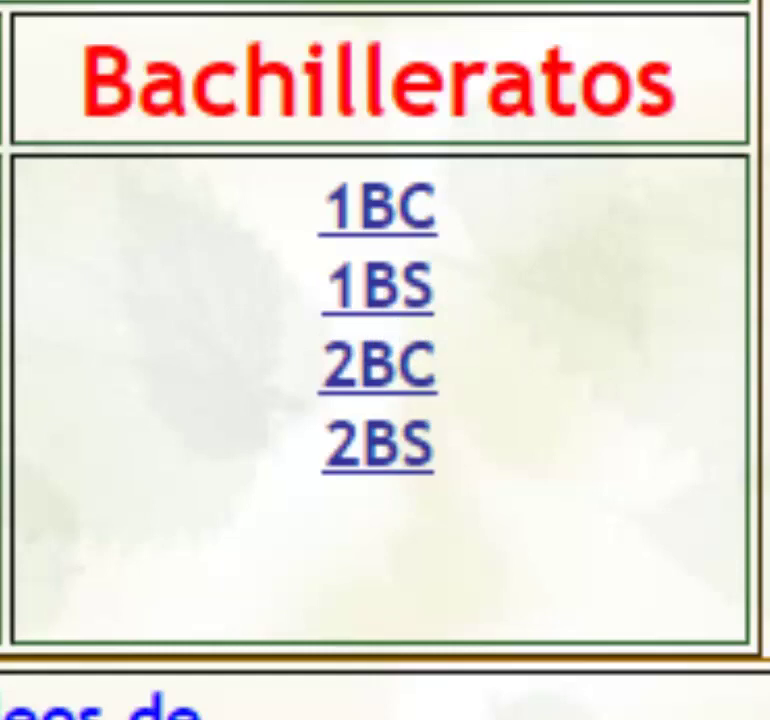
# Step: From the 1BC page, download '4. Estadística bidimensional (Excel)' and show it in its folder
pyautogui.click(383, 210)
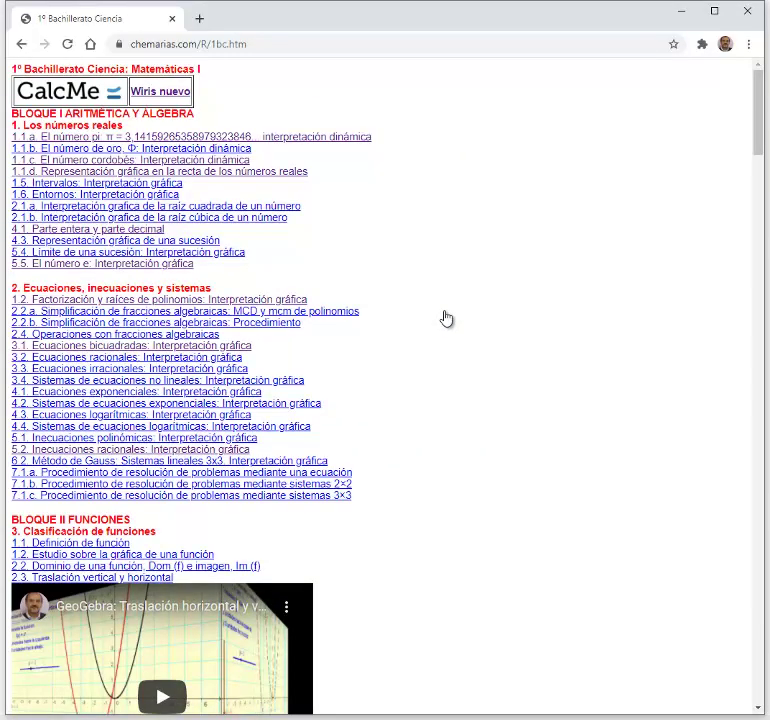
pyautogui.scroll(-15, 446, 318)
pyautogui.scroll(-15, 446, 318)
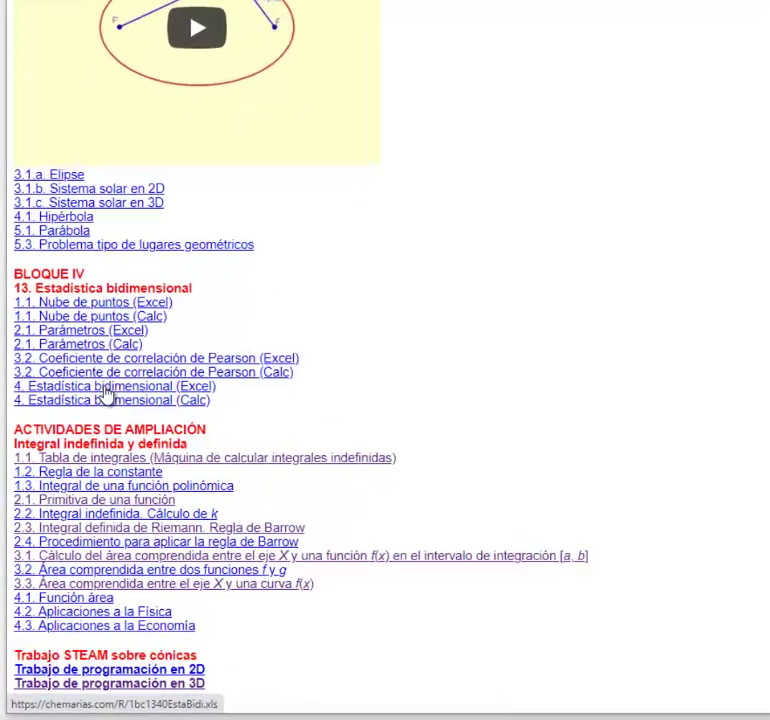
pyautogui.click(86, 446)
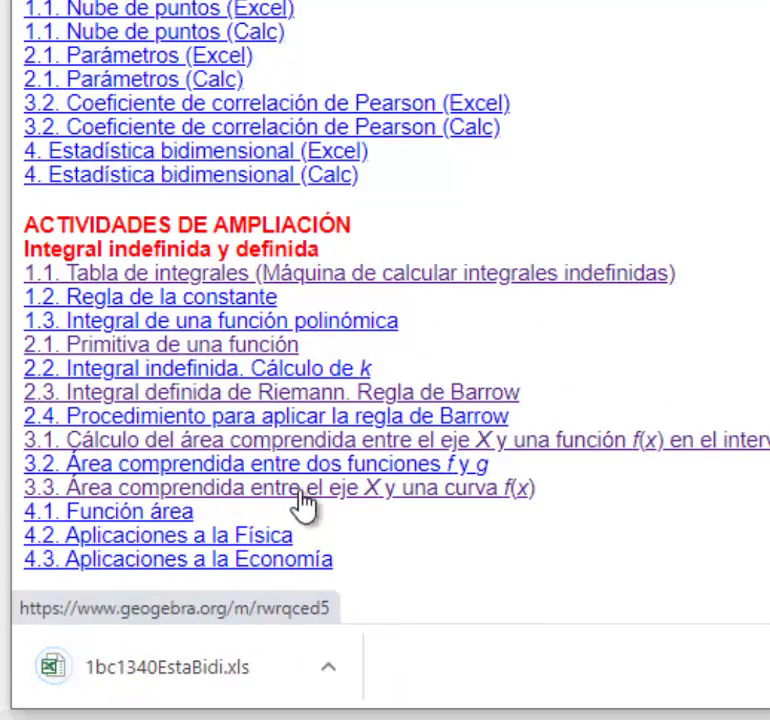
pyautogui.click(329, 672)
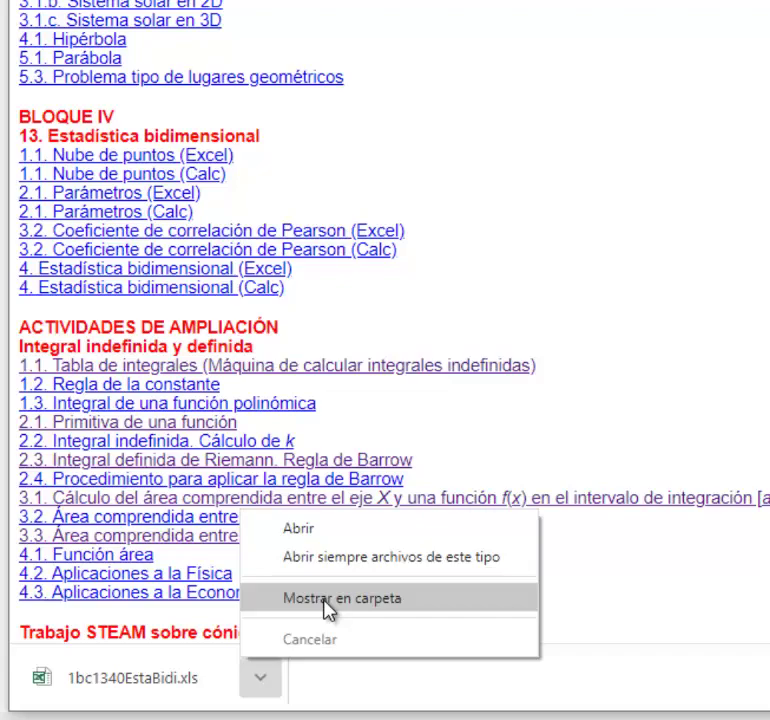
pyautogui.click(425, 568)
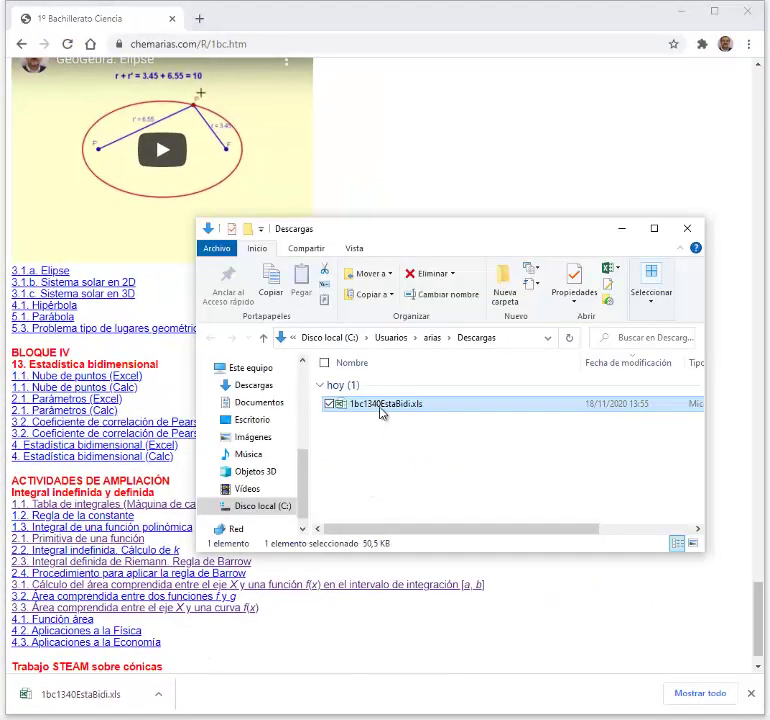
# Step: Copy 1bc1340EstaBidi.xls from the Downloads folder
pyautogui.doubleClick(380, 403)
pyautogui.rightClick(380, 403)
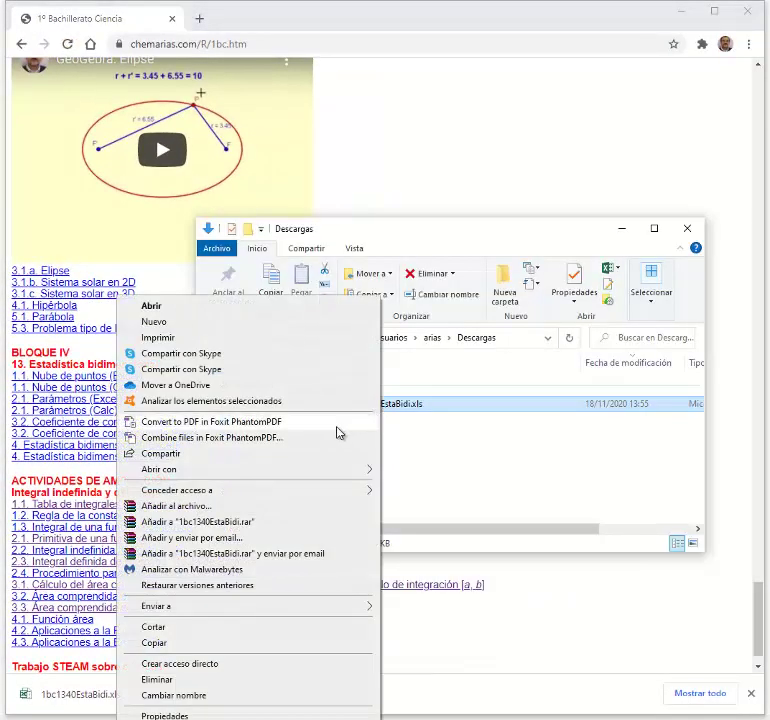
pyautogui.click(179, 643)
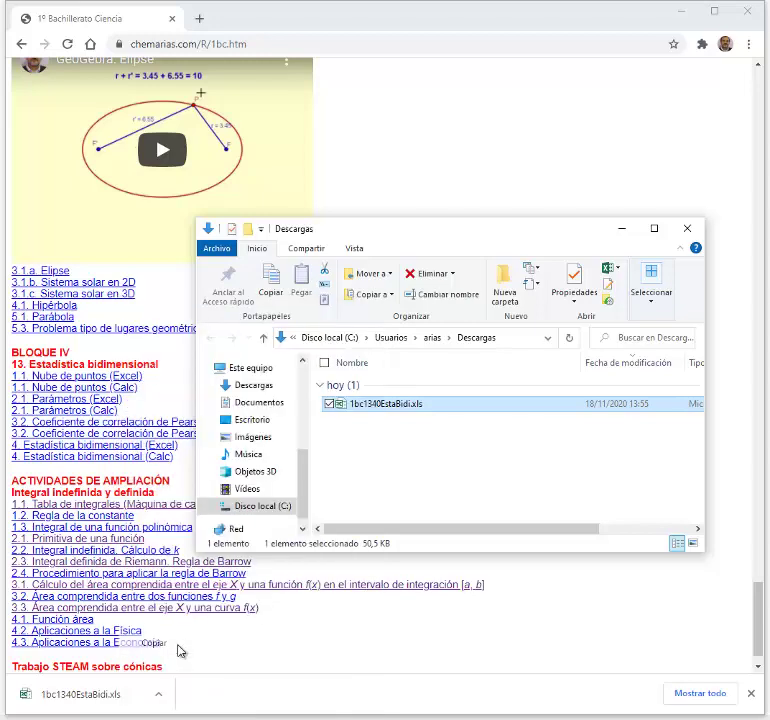
# Step: Paste the workbook into Escritorio > Chemarias and open the copy in Excel
pyautogui.click(248, 420)
pyautogui.click(370, 385)
pyautogui.doubleClick(370, 385)
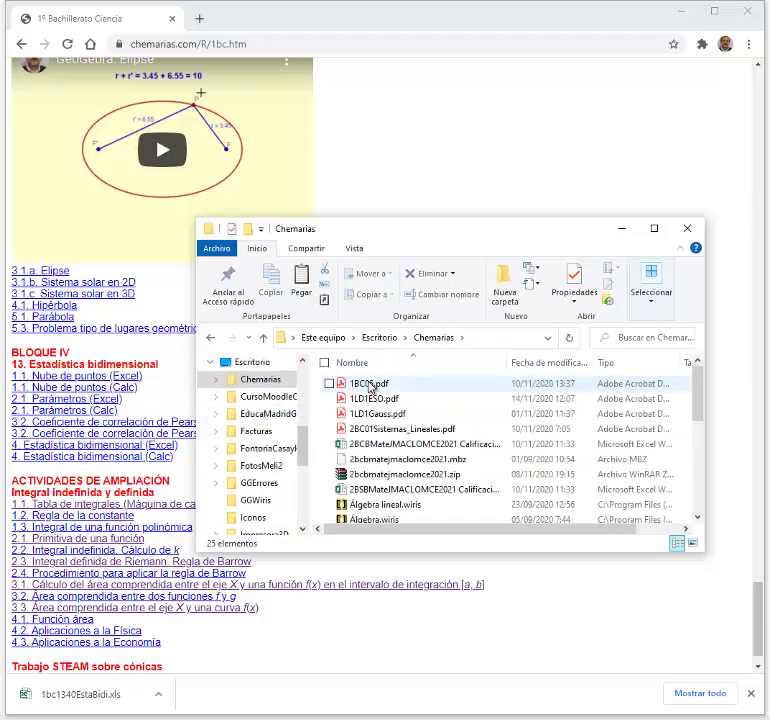
pyautogui.rightClick(289, 405)
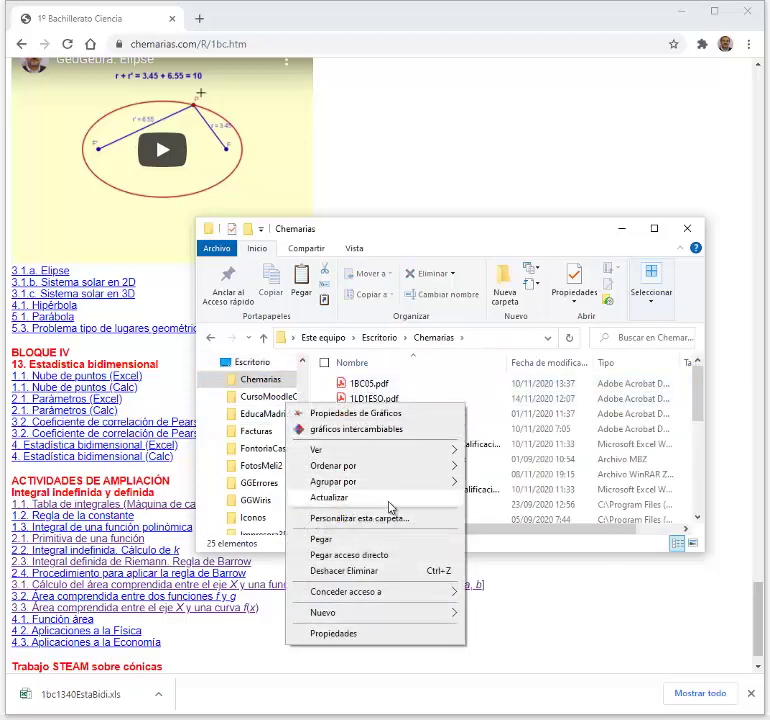
pyautogui.click(371, 545)
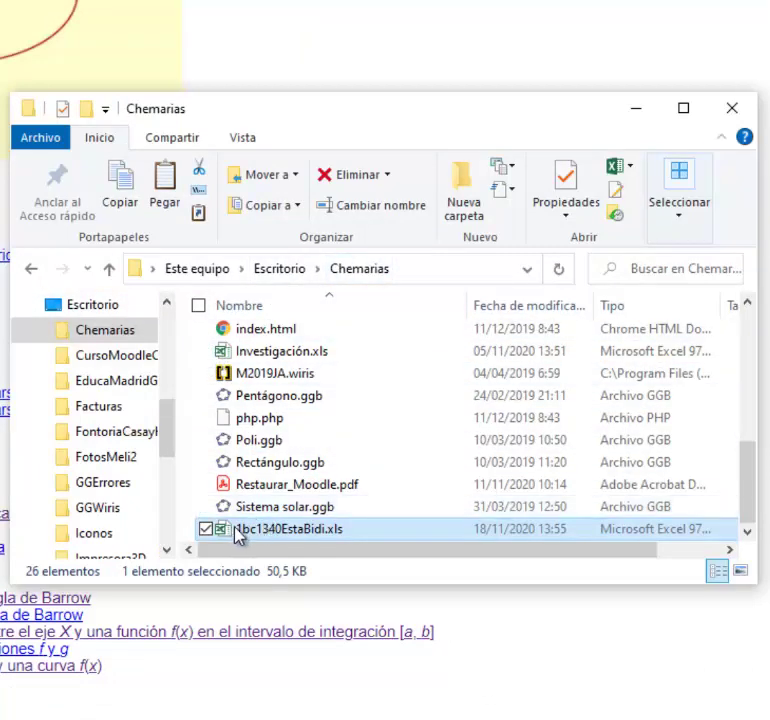
pyautogui.moveTo(362, 518)
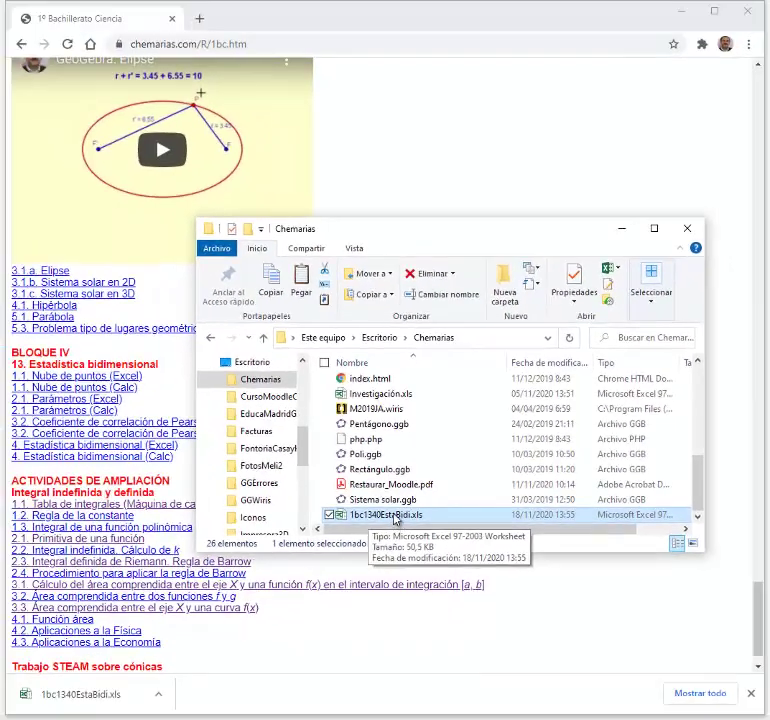
pyautogui.doubleClick(395, 517)
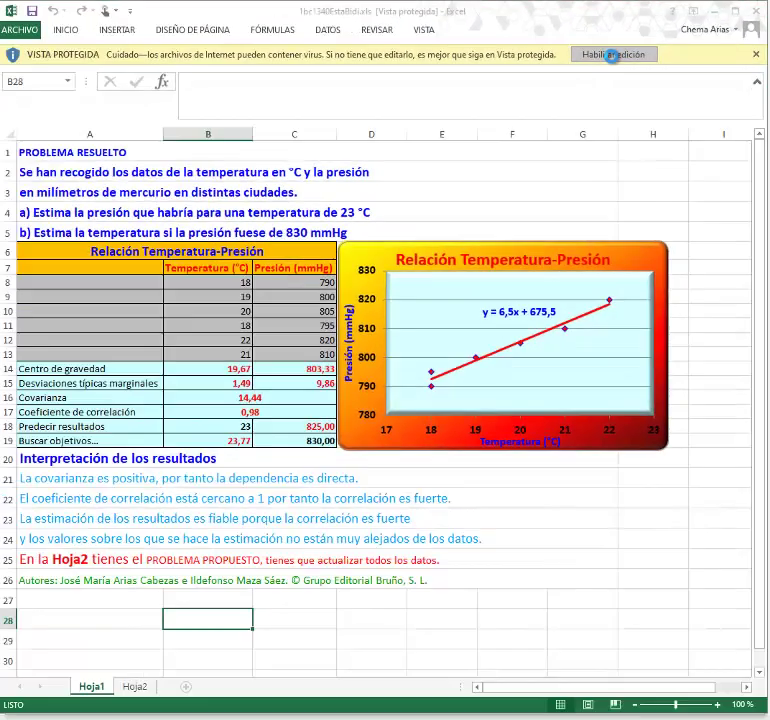
# Step: Choose Habilitar edición on the Protected View bar for 1bc1340EstaBidi.xls
pyautogui.click(345, 172)
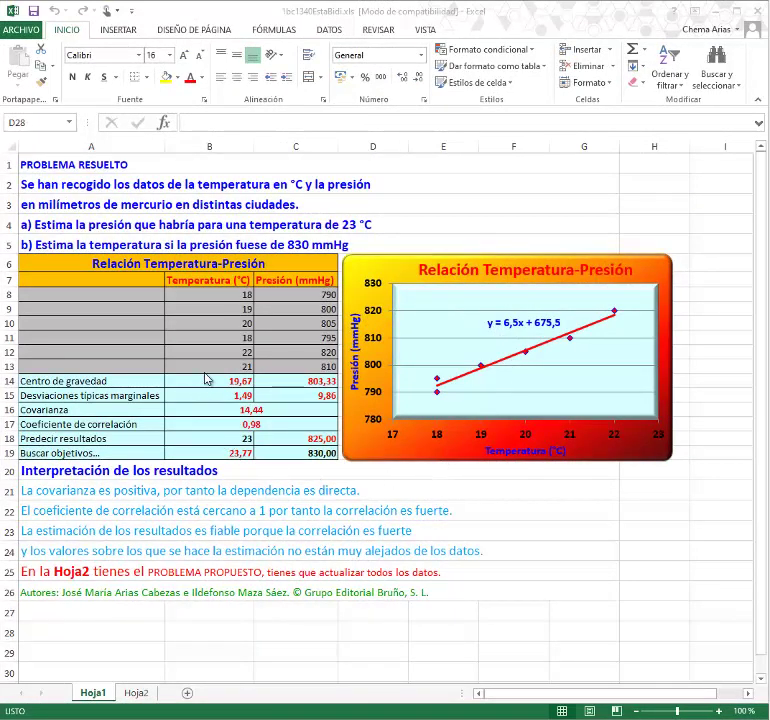
# Step: Switch to the Hoja2 sheet with the ten-person weight and height problem
pyautogui.click(136, 693)
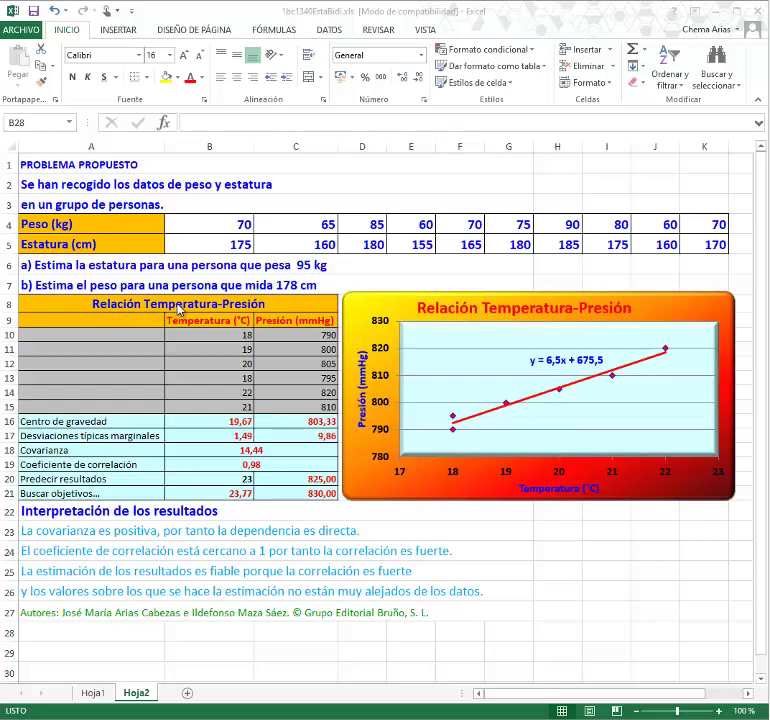
# Step: Change the A8 table title from Temperatura-Presión to 'Relación Peso-Estatura'
pyautogui.click(177, 304)
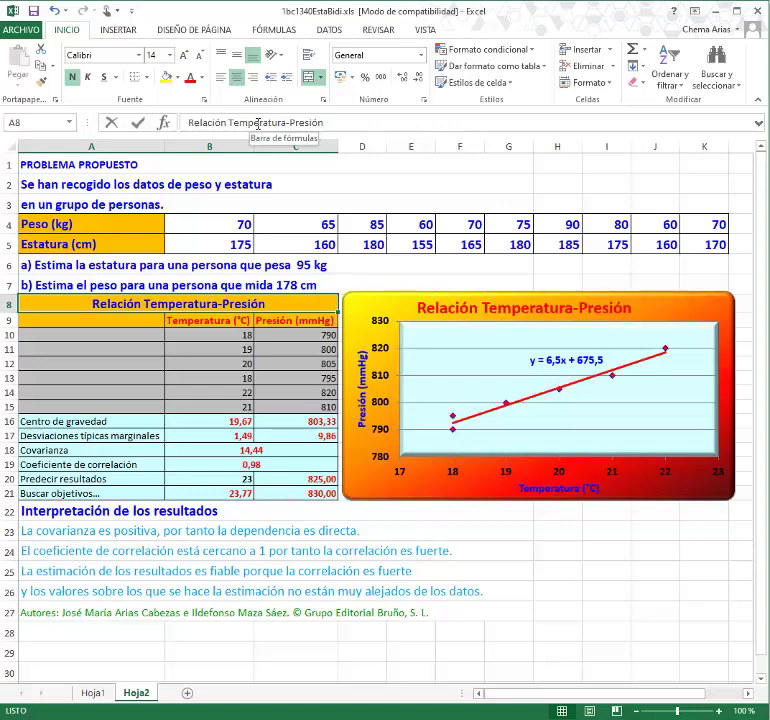
pyautogui.doubleClick(258, 122)
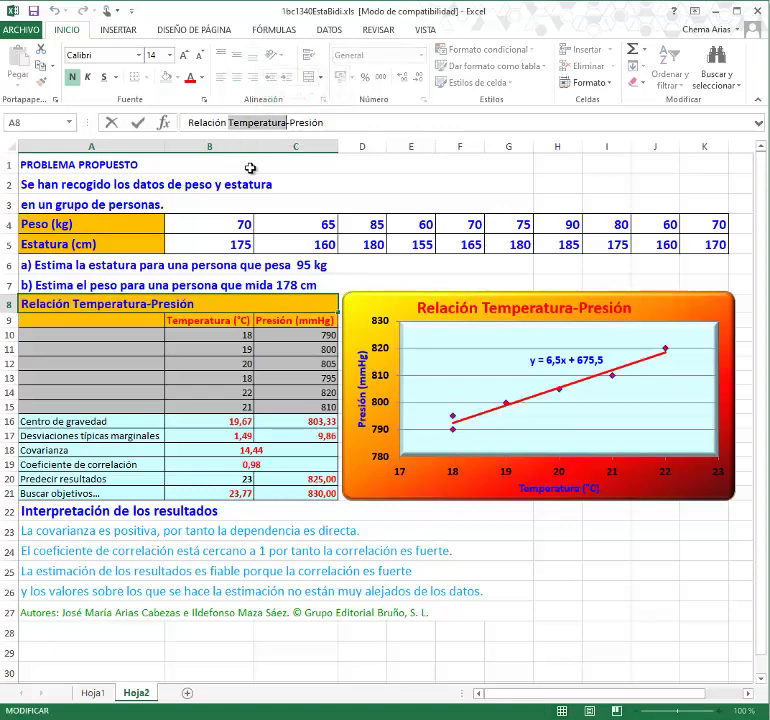
pyautogui.write('P')
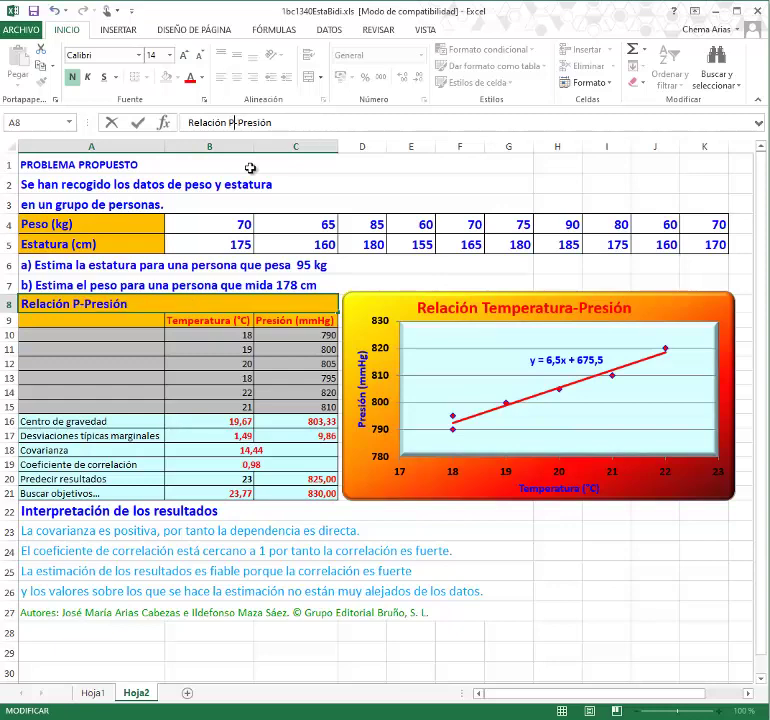
pyautogui.write('eso')
pyautogui.moveTo(254, 122); pyautogui.dragTo(287, 122)
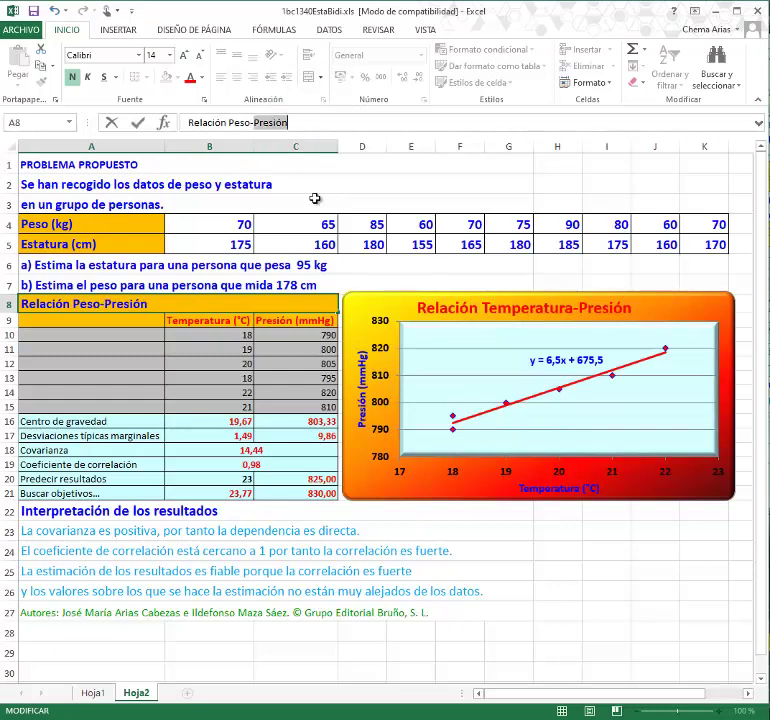
pyautogui.write('E')
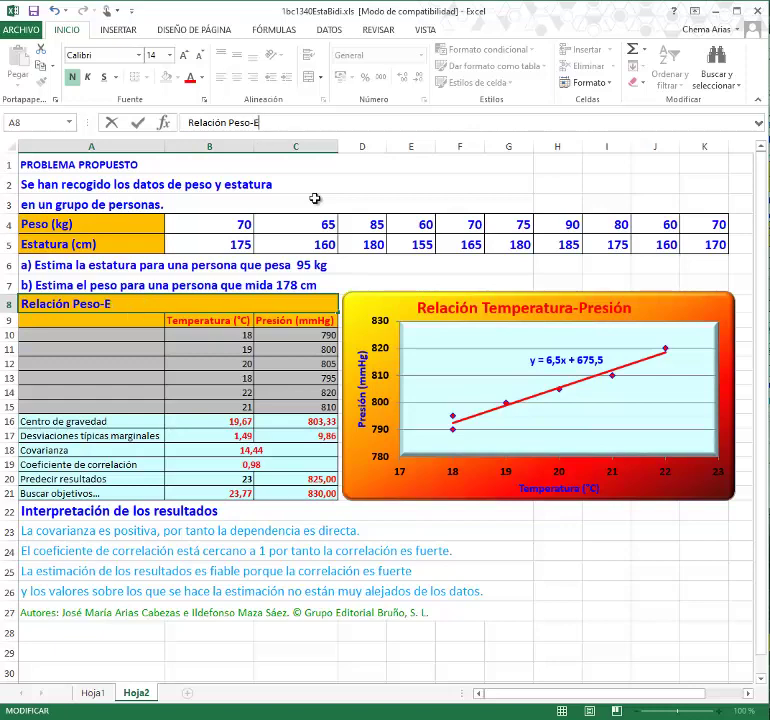
pyautogui.write('statura')
pyautogui.press('Return')
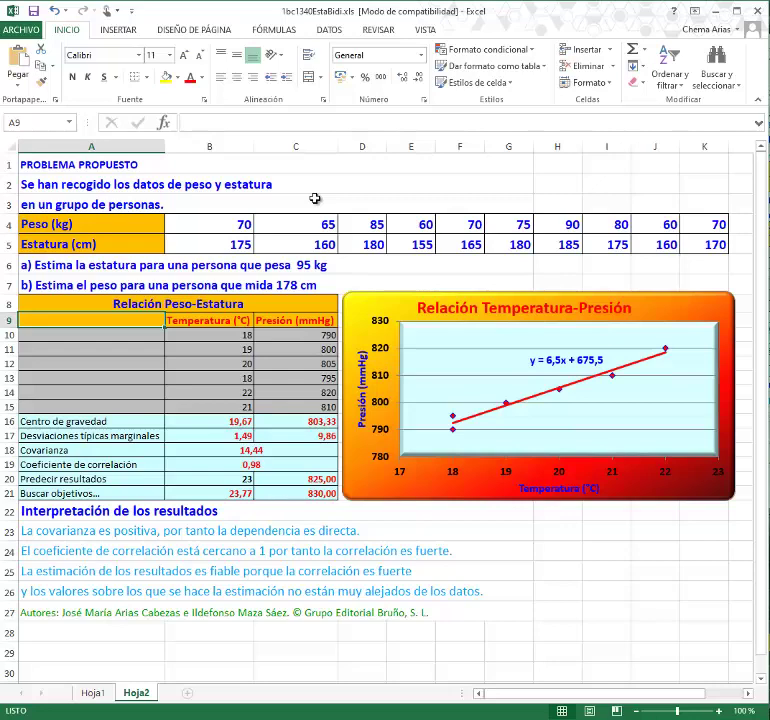
pyautogui.click(295, 651)
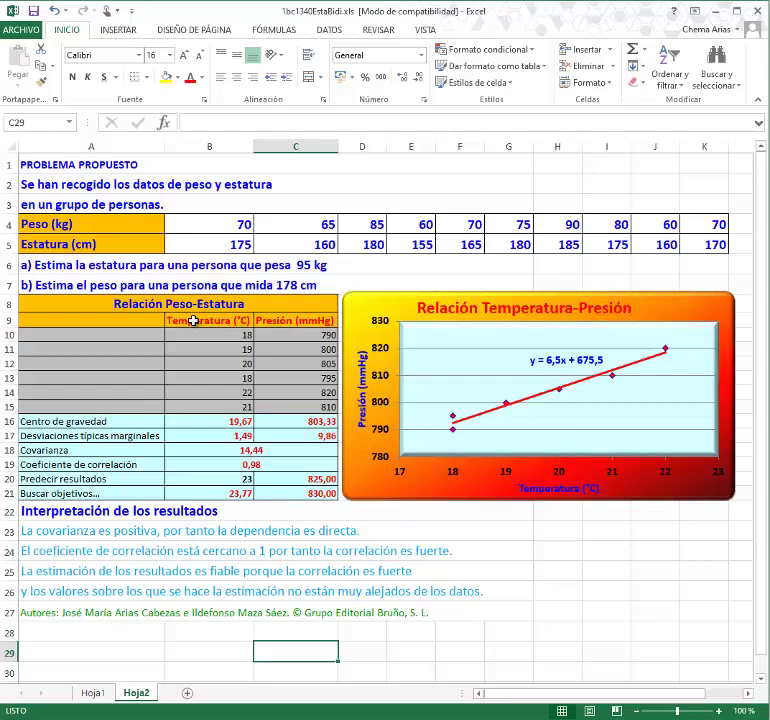
# Step: Replace the B9 and C9 headers with 'Peso (kg)' and 'Estatura (cm)'
pyautogui.click(193, 320)
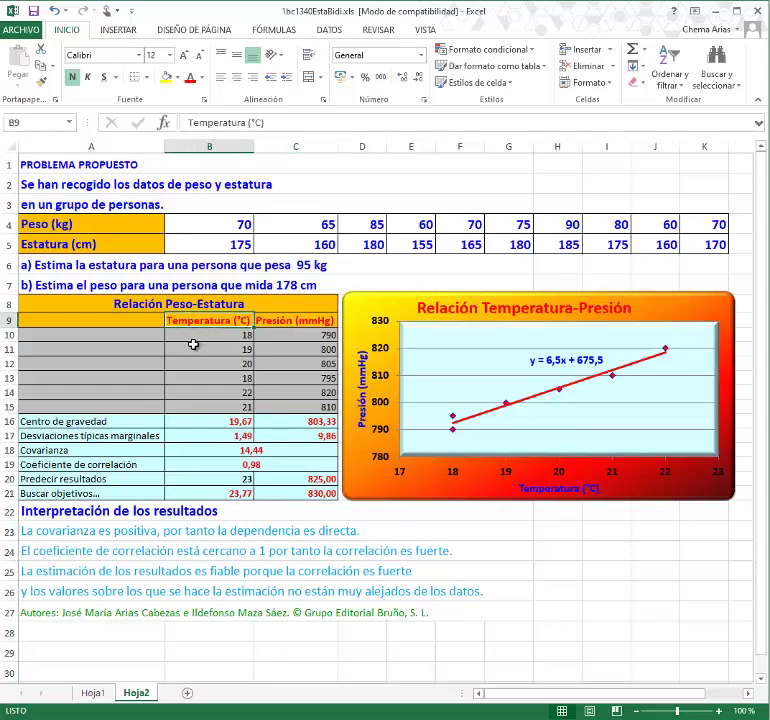
pyautogui.write('P')
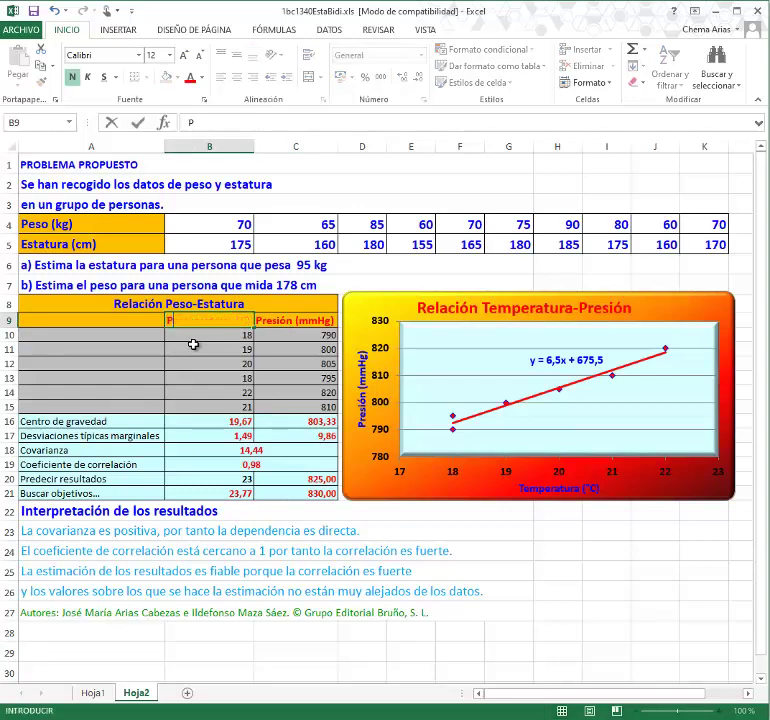
pyautogui.write('eso (kg)')
pyautogui.press('Return')
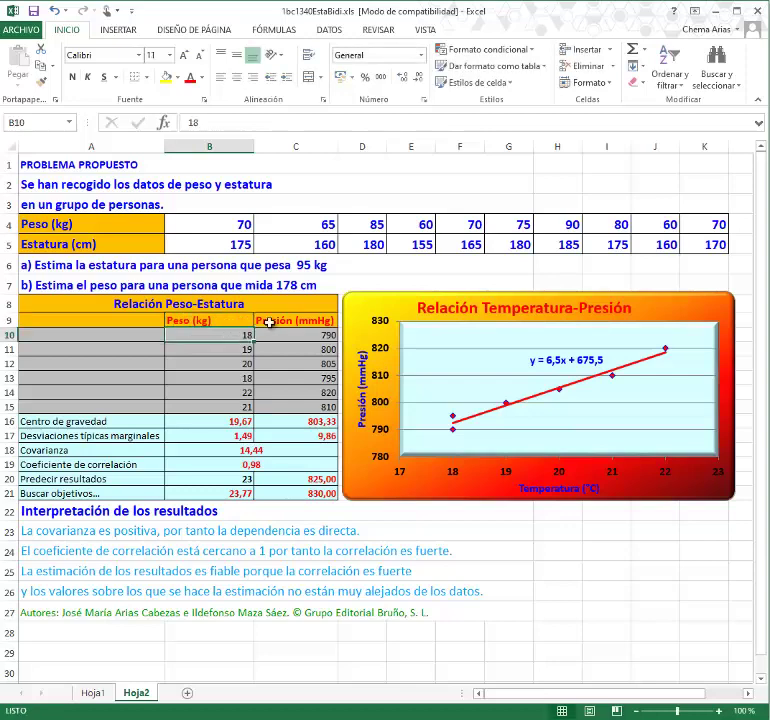
pyautogui.click(275, 321)
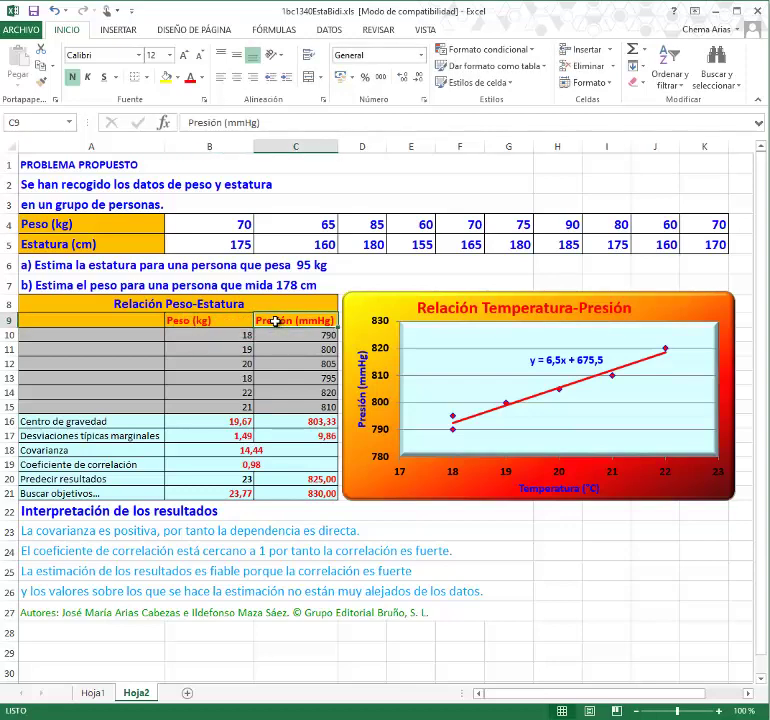
pyautogui.write('Estatura (cm)')
pyautogui.press('Return')
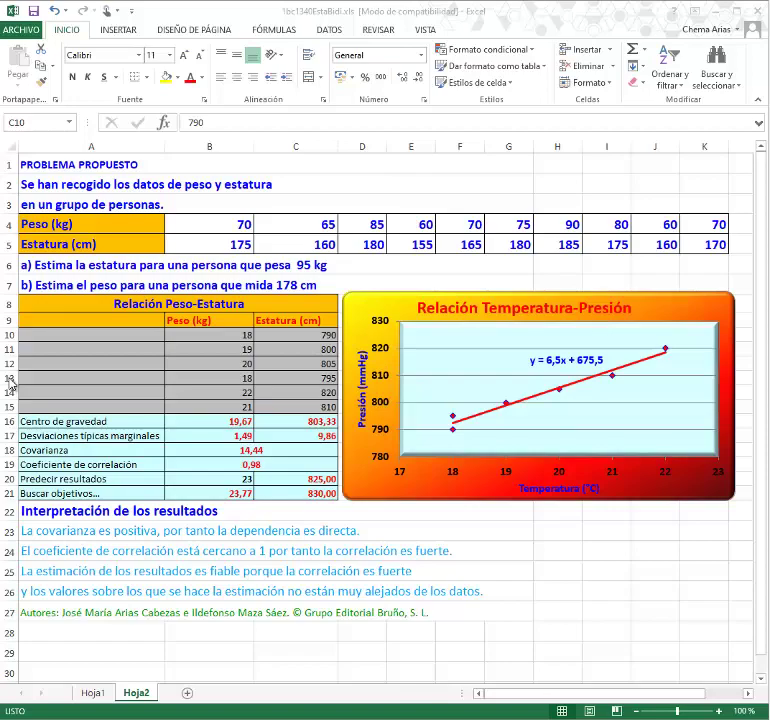
# Step: Insert four blank rows at row 13 to make room for ten data rows
pyautogui.click(11, 379)
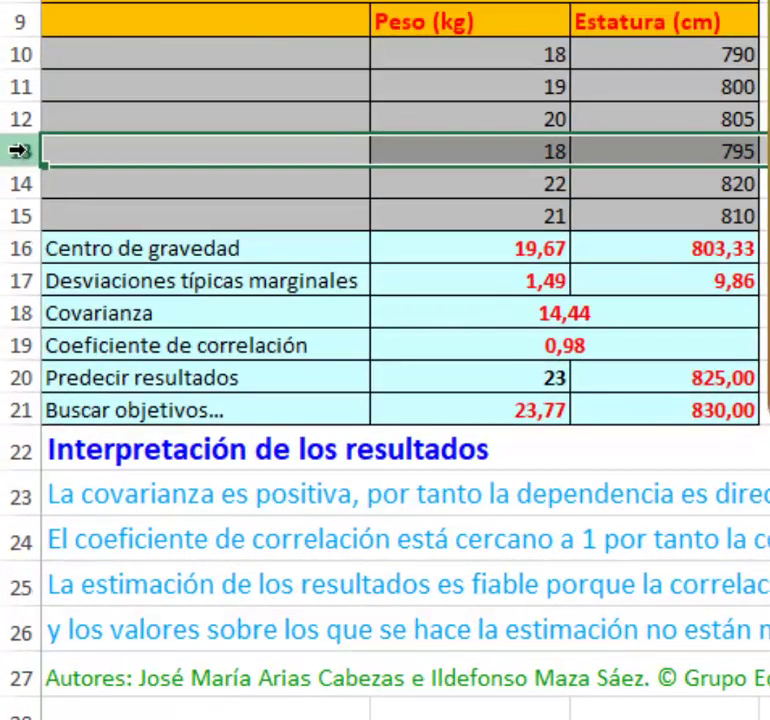
pyautogui.rightClick(20, 151)
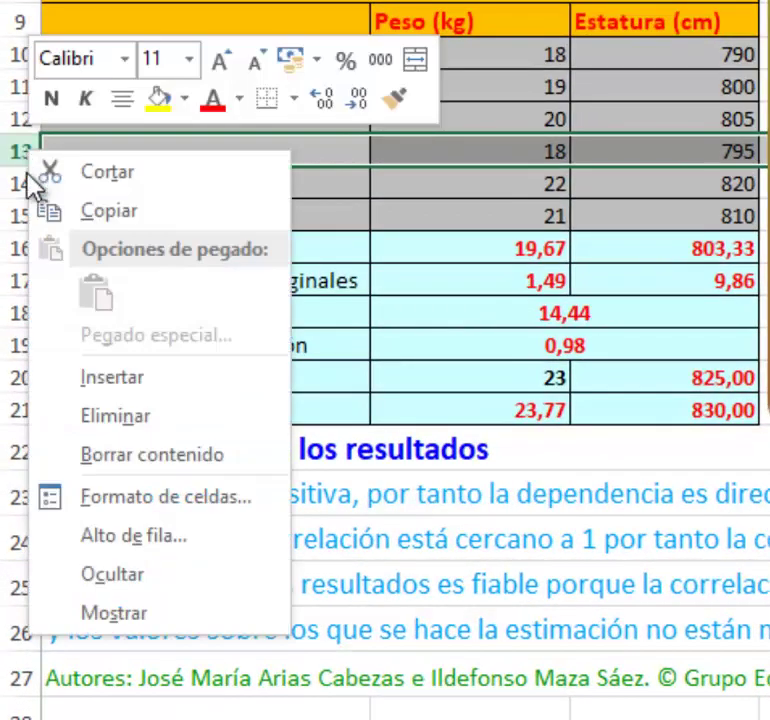
pyautogui.click(107, 379)
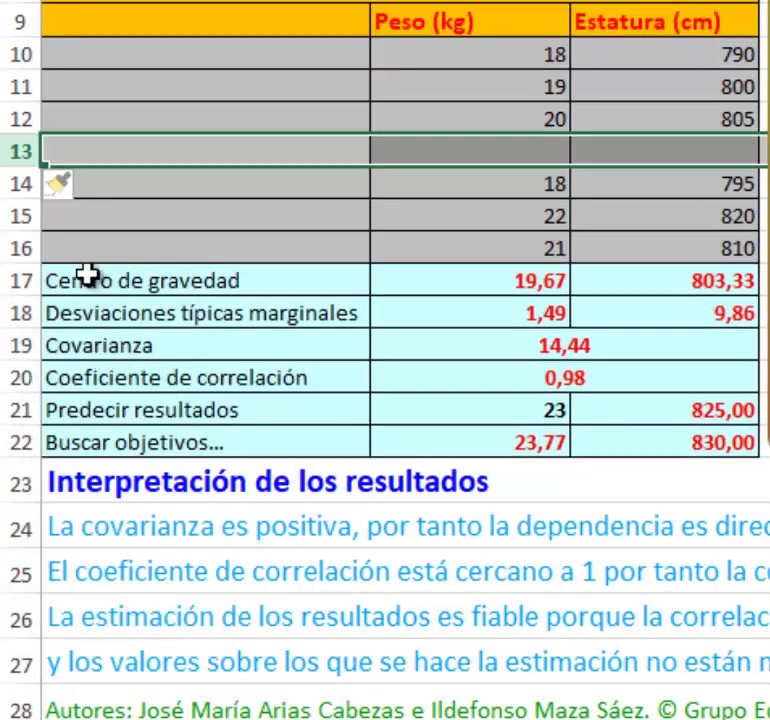
pyautogui.rightClick(15, 150)
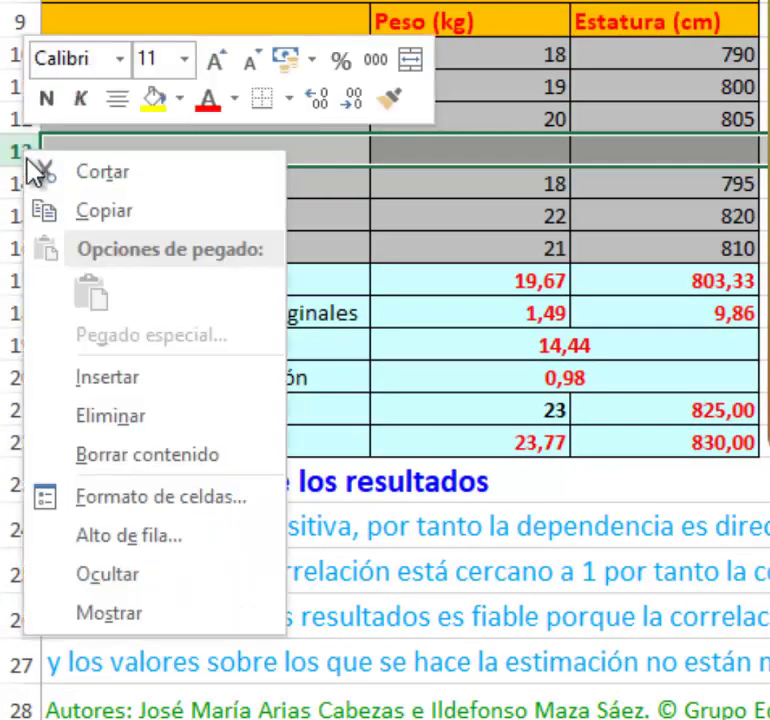
pyautogui.click(93, 378)
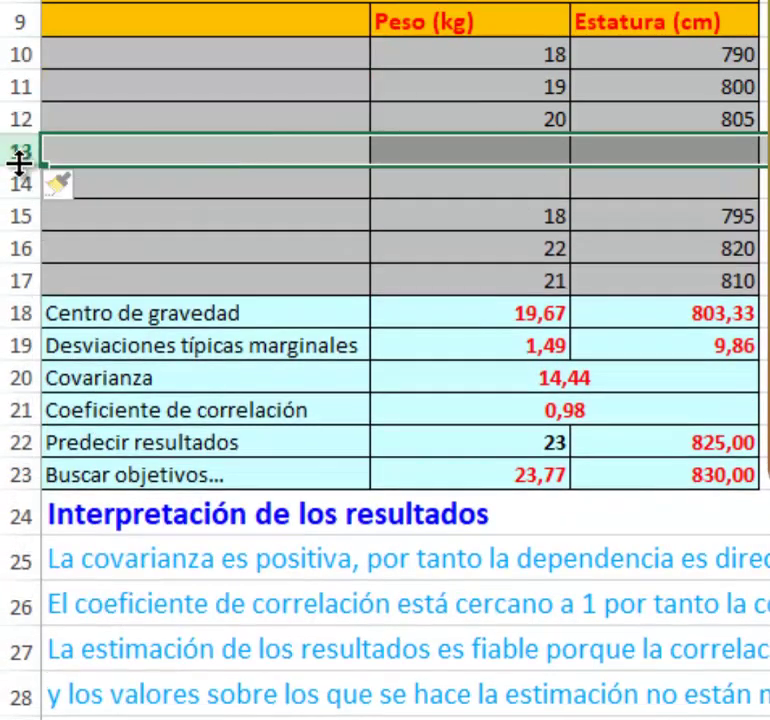
pyautogui.rightClick(17, 152)
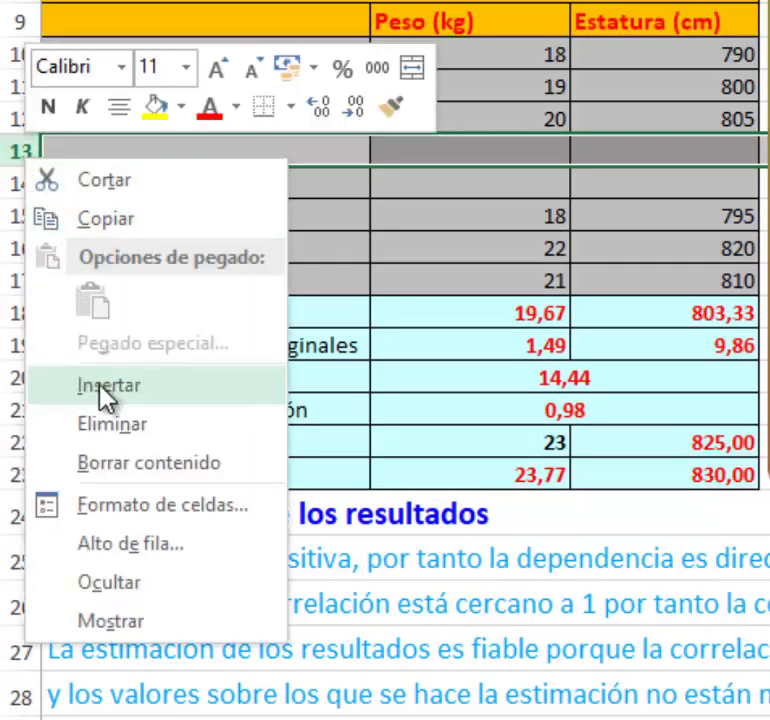
pyautogui.click(98, 386)
pyautogui.rightClick(15, 153)
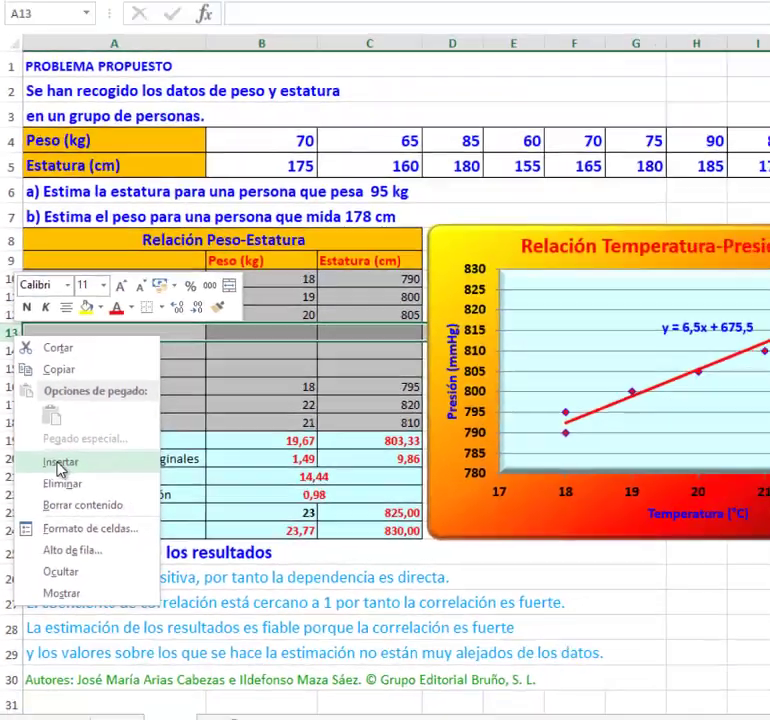
pyautogui.click(100, 383)
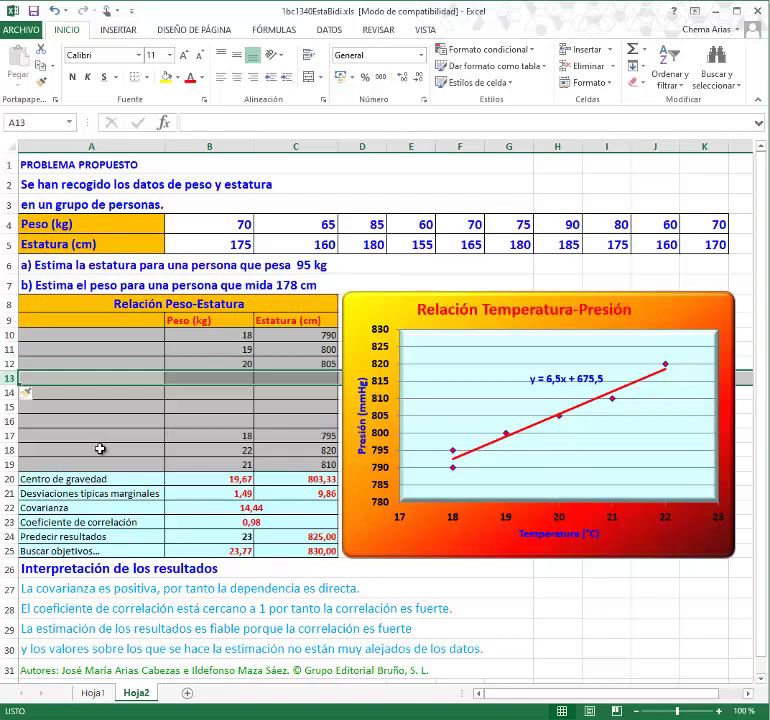
# Step: Enter the weights 70, 65, 85, 60, 70, 75, 90, 80, 60, 70 in B10:B19
pyautogui.click(228, 334)
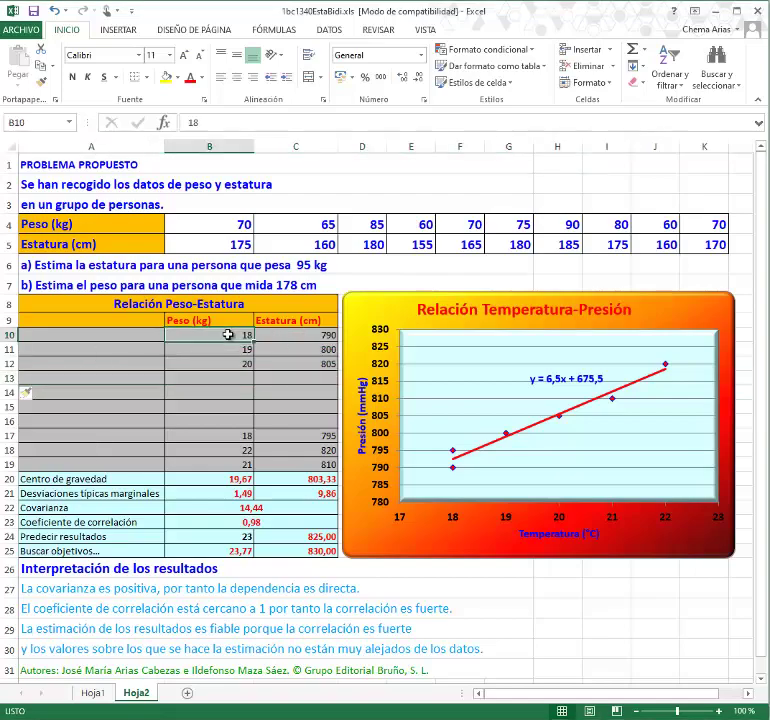
pyautogui.write('70')
pyautogui.press('Return')
pyautogui.write('65')
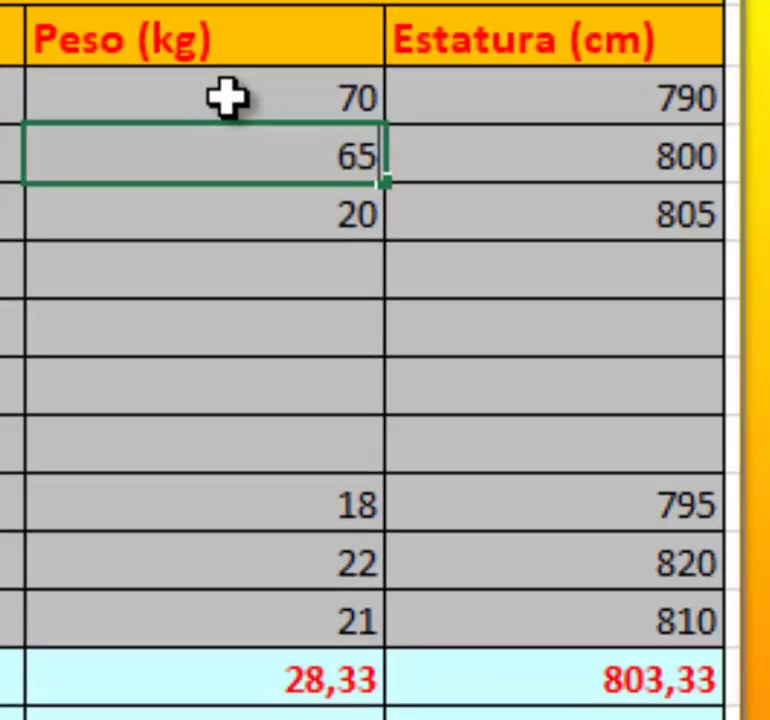
pyautogui.press('Return')
pyautogui.write('85')
pyautogui.press('Return')
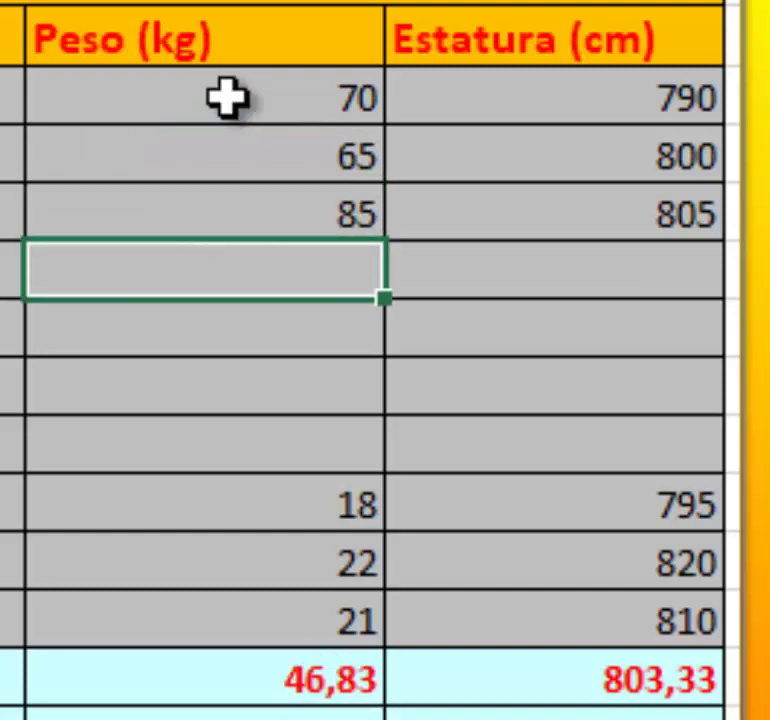
pyautogui.write('60')
pyautogui.press('Return')
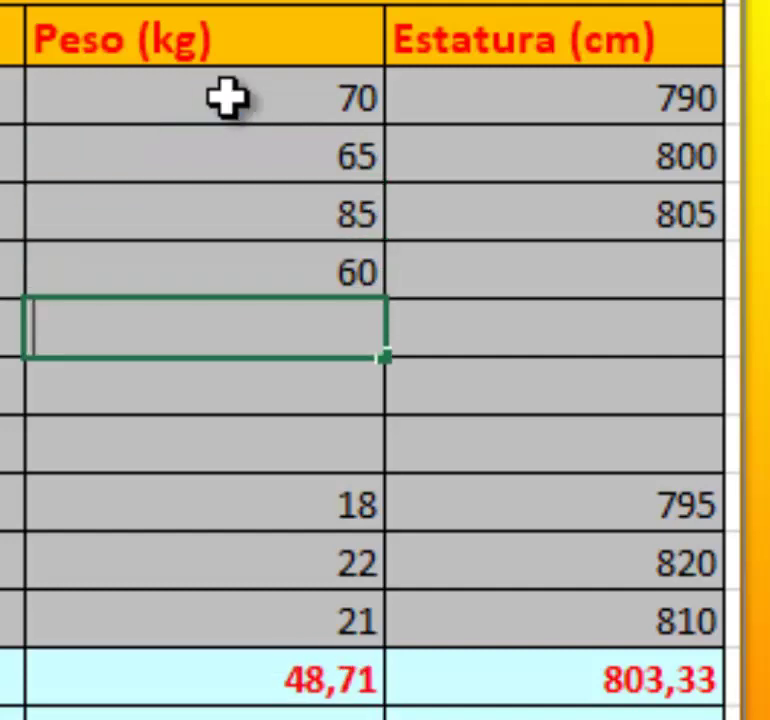
pyautogui.write('70')
pyautogui.press('Return')
pyautogui.write('7')
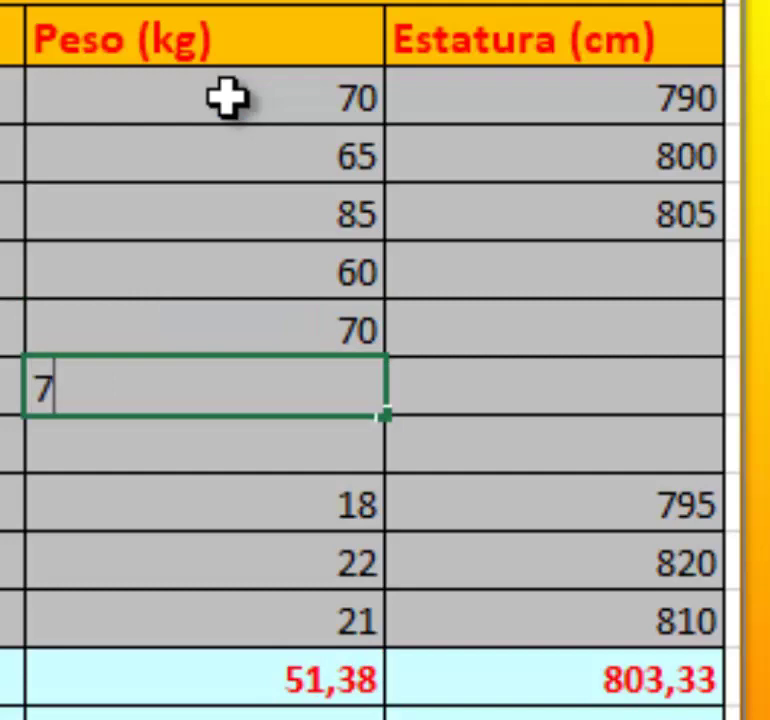
pyautogui.write('5')
pyautogui.press('Return')
pyautogui.write('90')
pyautogui.press('Return')
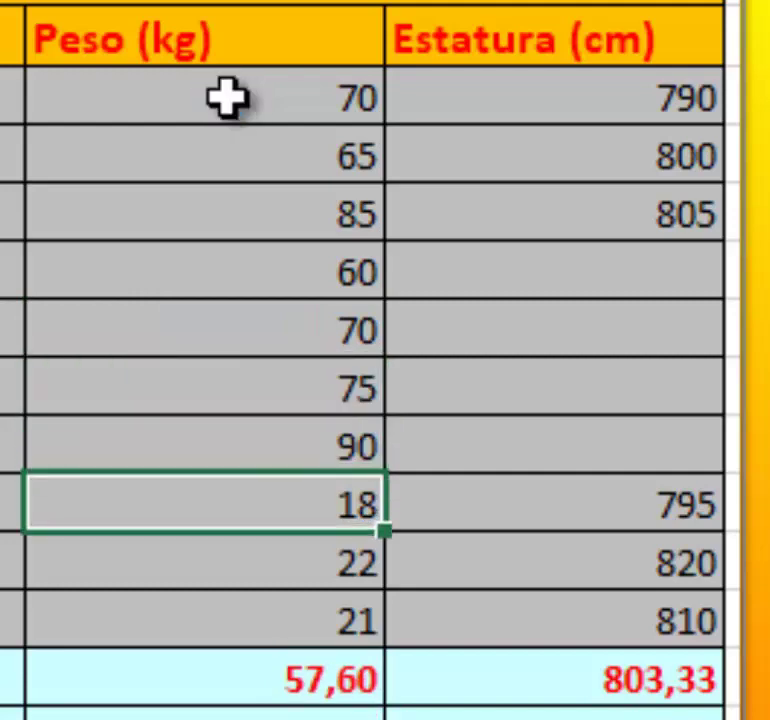
pyautogui.write('80')
pyautogui.press('Return')
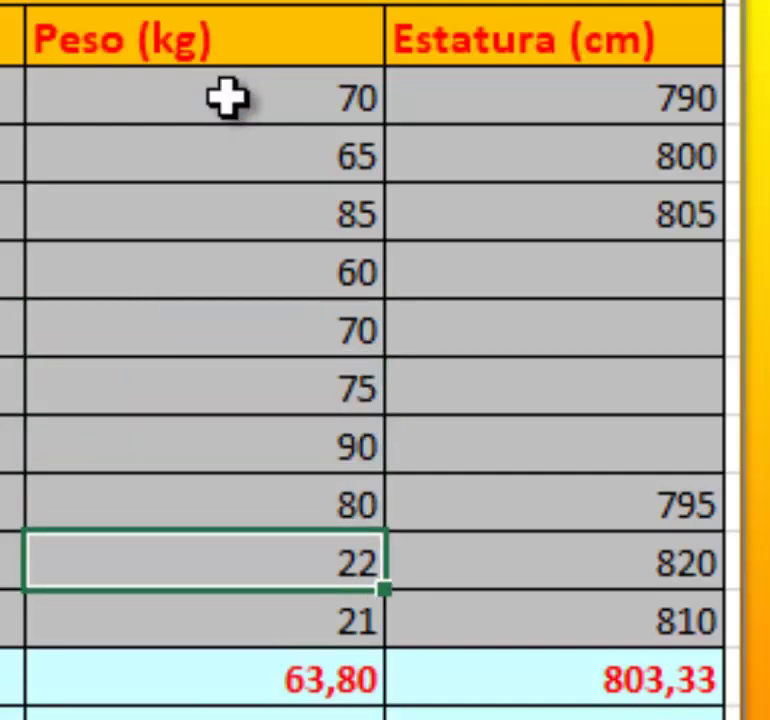
pyautogui.write('60')
pyautogui.press('Return')
pyautogui.write('7')
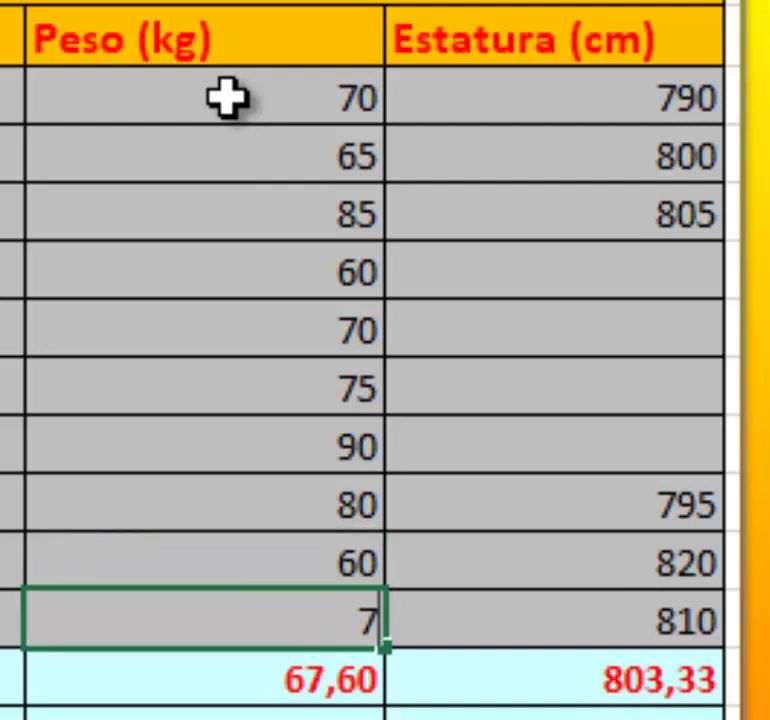
pyautogui.write('0')
pyautogui.press('Return')
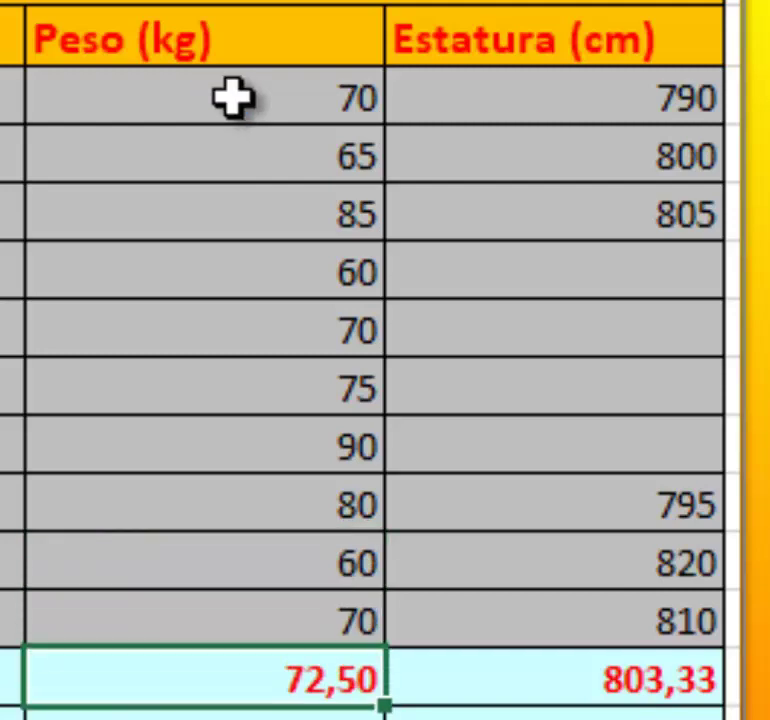
# Step: Enter the heights 175, 160, 180, 155, 165, 180, 185, 175, 160, 170 in C10:C19
pyautogui.click(645, 100)
pyautogui.write('175')
pyautogui.press('Return')
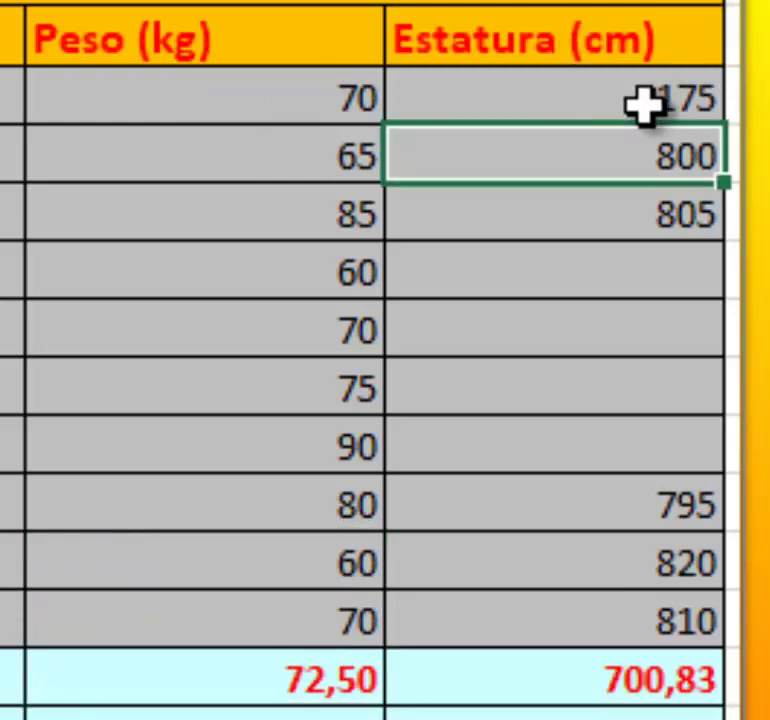
pyautogui.write('160')
pyautogui.press('Return')
pyautogui.write('180')
pyautogui.press('Return')
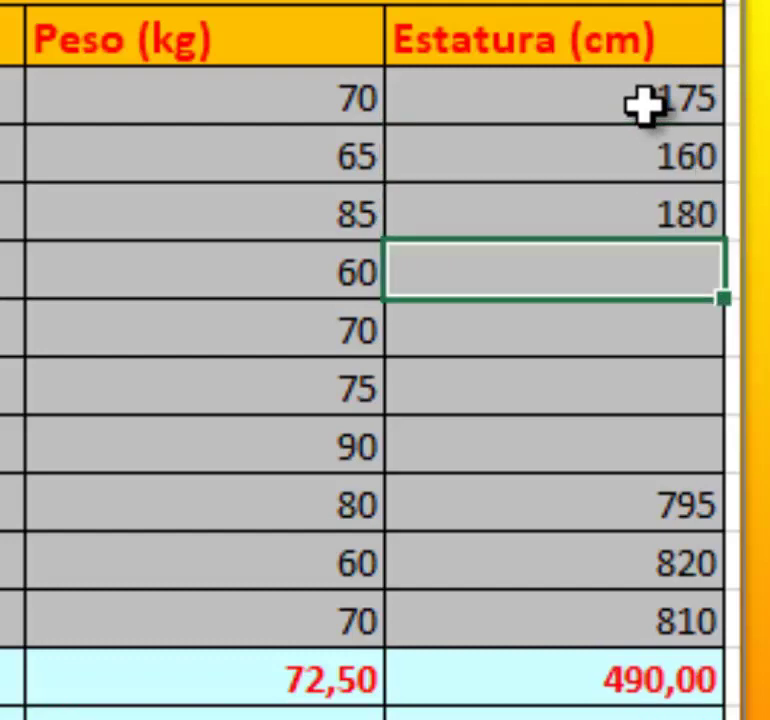
pyautogui.write('155')
pyautogui.press('Return')
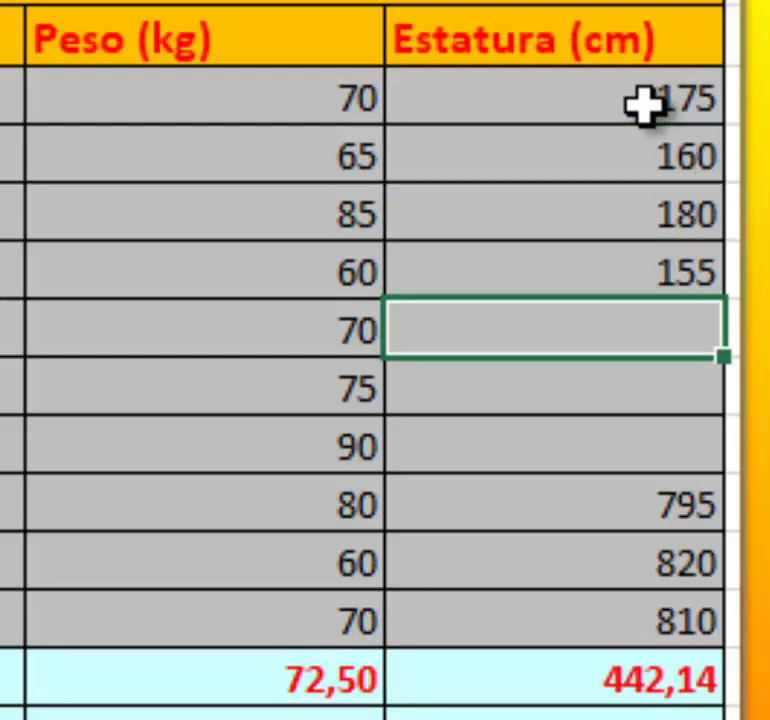
pyautogui.write('165')
pyautogui.press('Return')
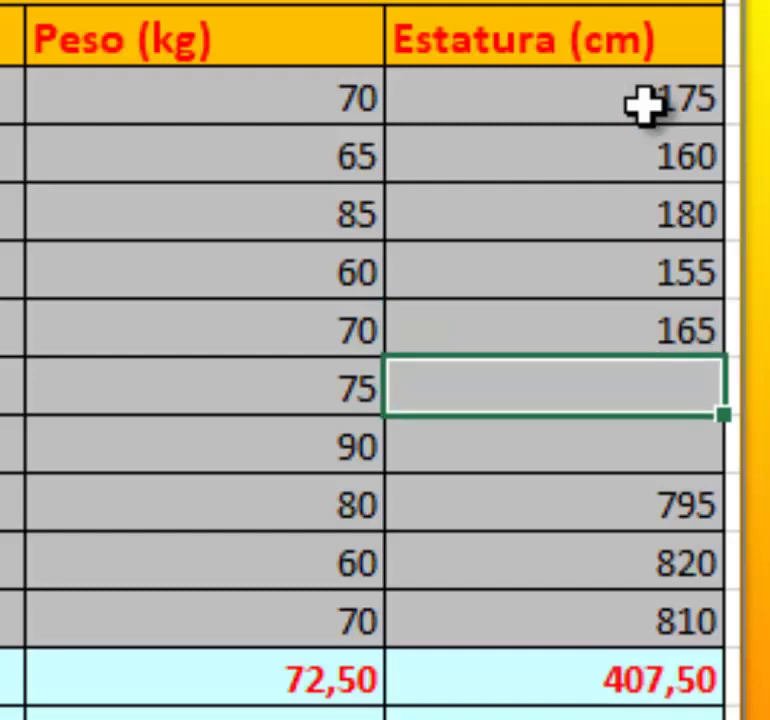
pyautogui.write('180')
pyautogui.press('Return')
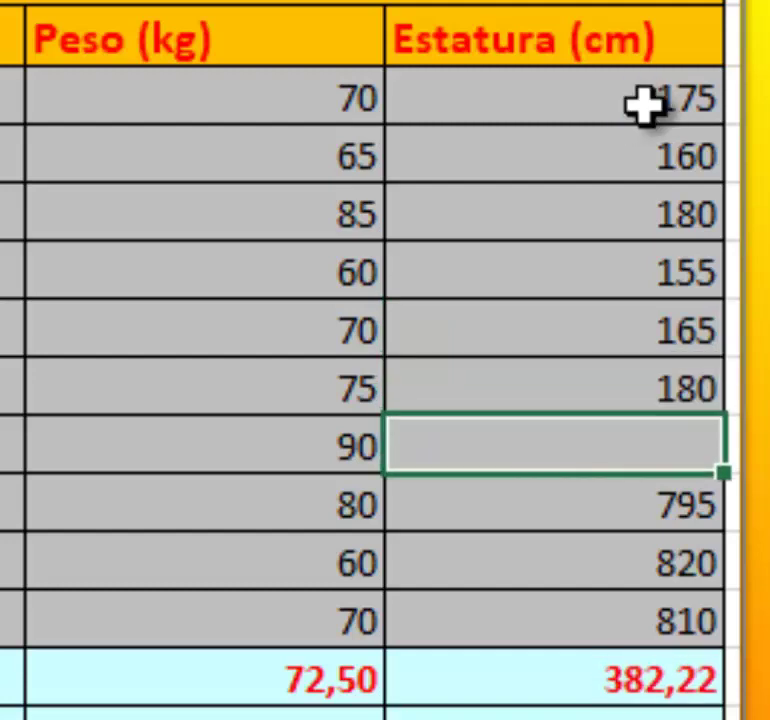
pyautogui.write('185')
pyautogui.press('Return')
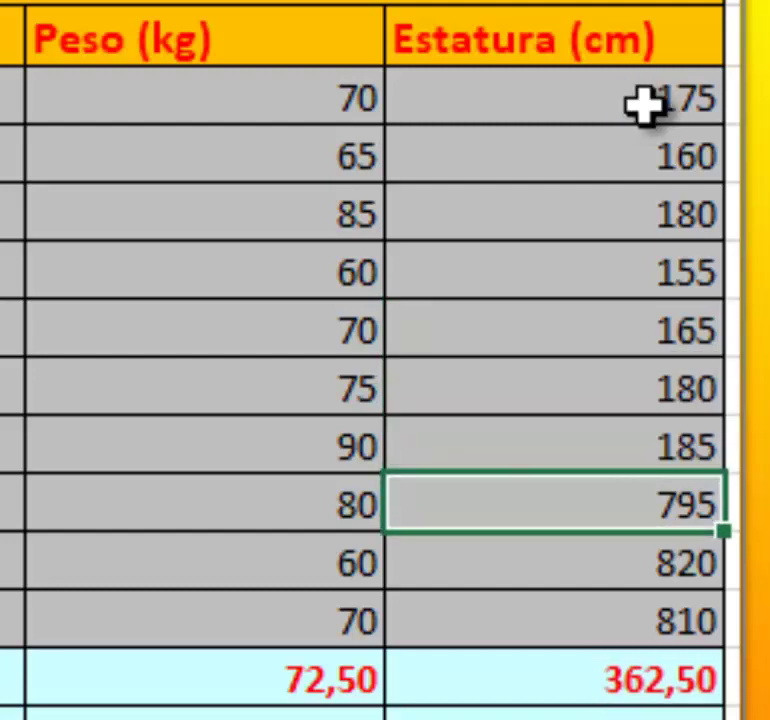
pyautogui.write('175')
pyautogui.press('Return')
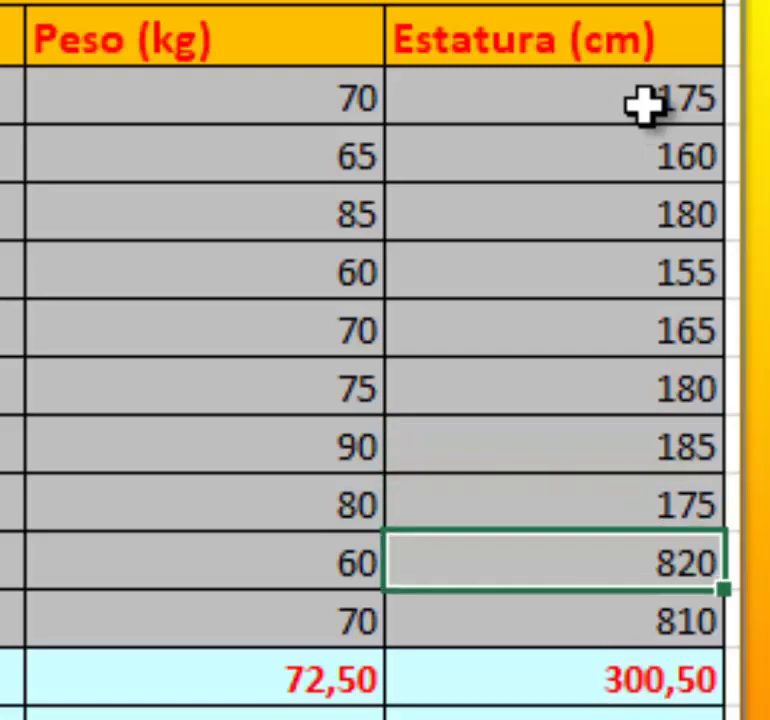
pyautogui.write('160')
pyautogui.press('Return')
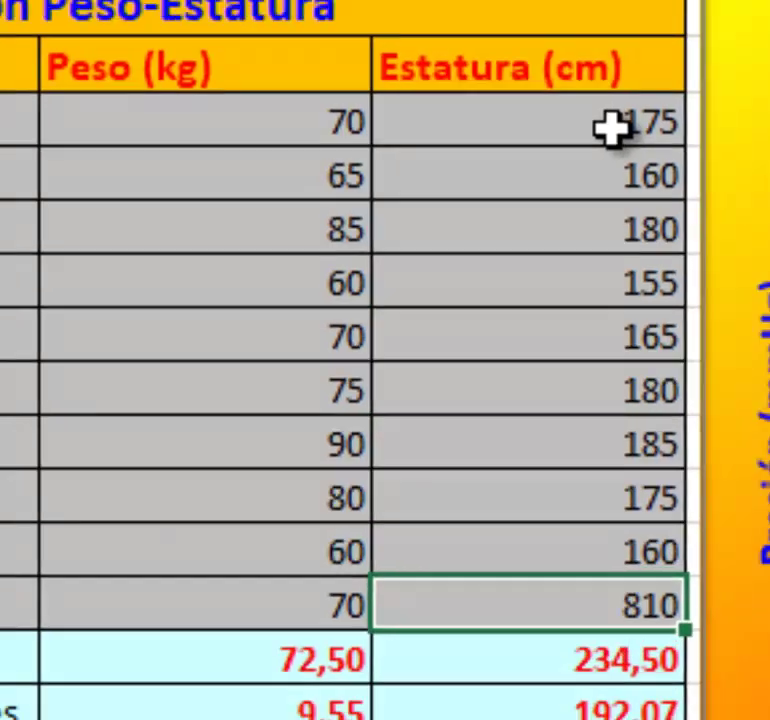
pyautogui.write('1')
pyautogui.write('70')
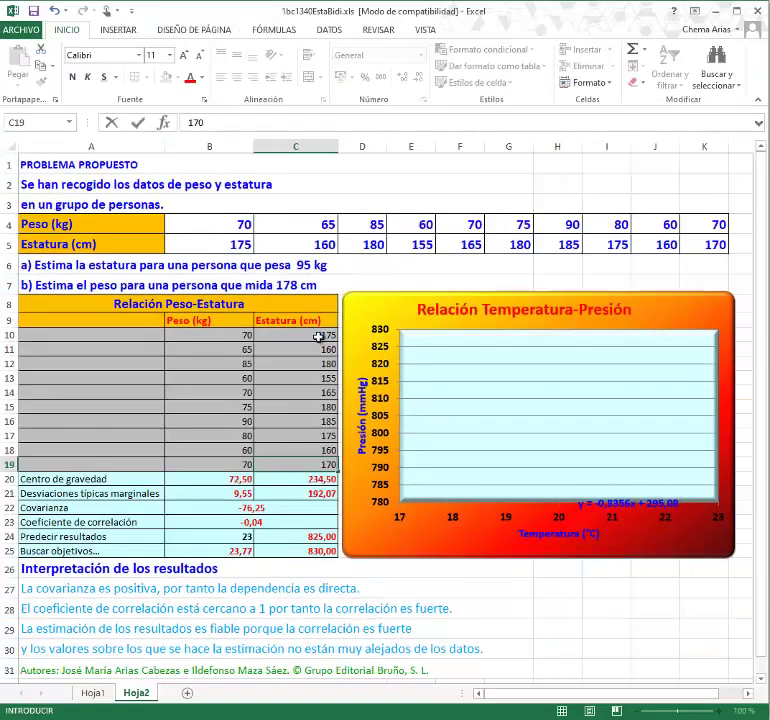
pyautogui.press('Return')
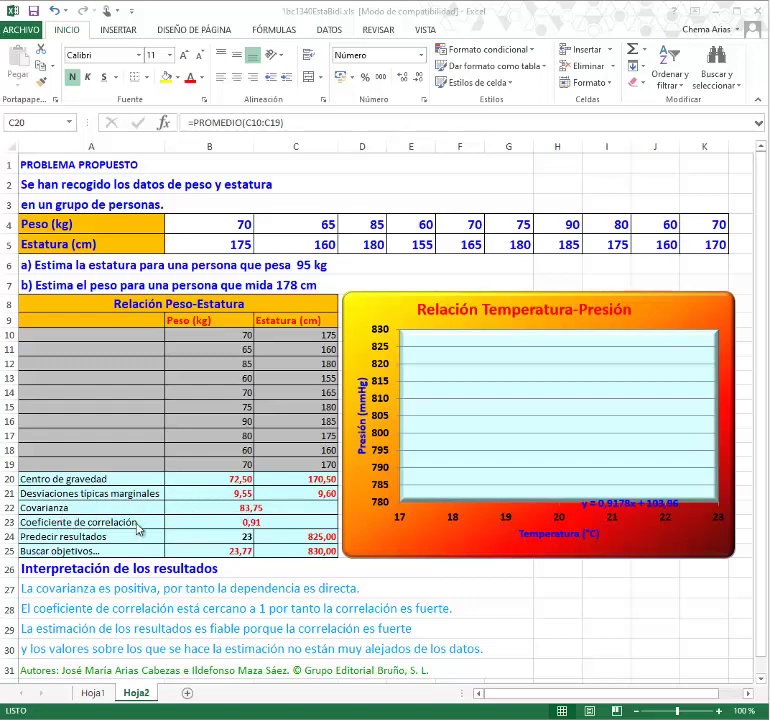
# Step: Change the chart title to 'Relación Peso-Estatura'
pyautogui.click(557, 608)
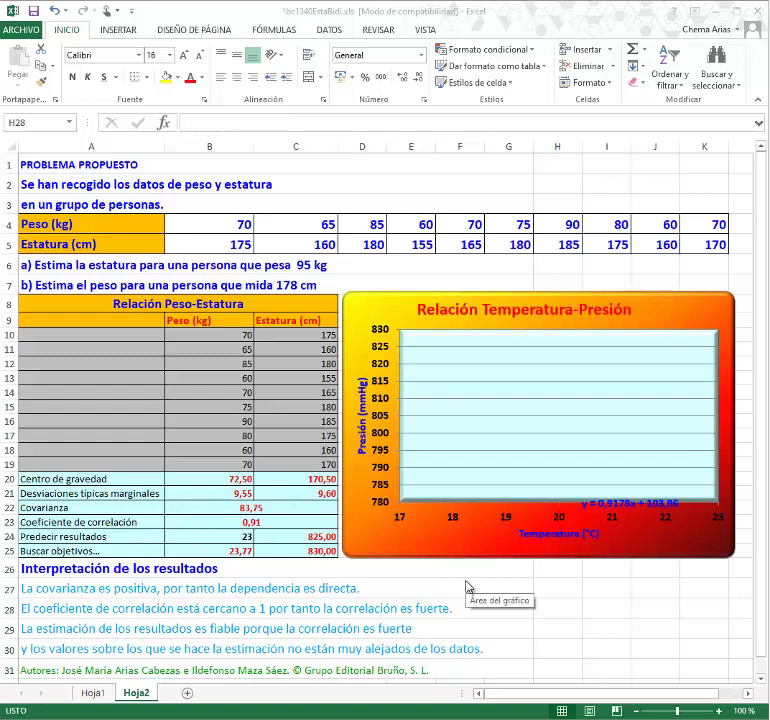
pyautogui.click(526, 314)
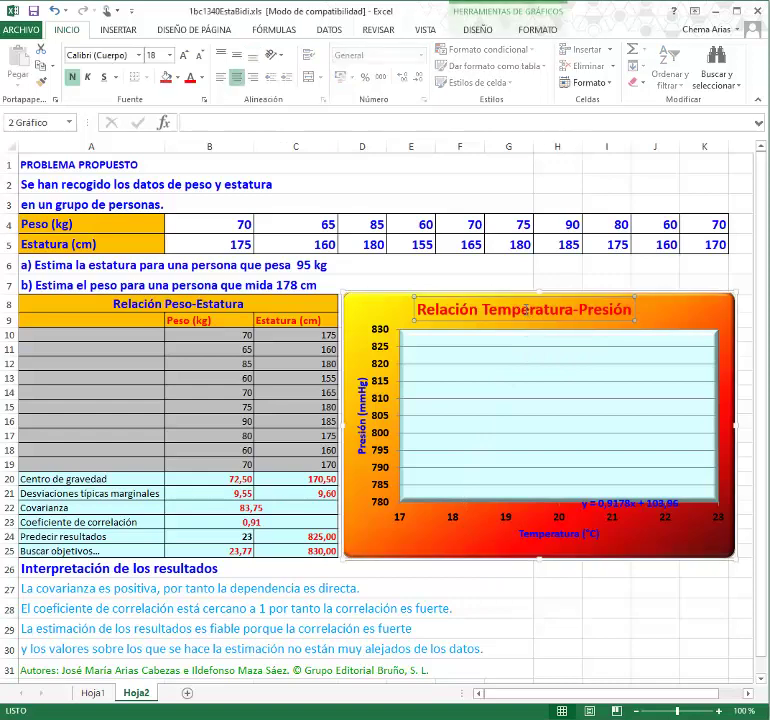
pyautogui.tripleClick(499, 310)
pyautogui.moveTo(484, 310); pyautogui.dragTo(633, 310)
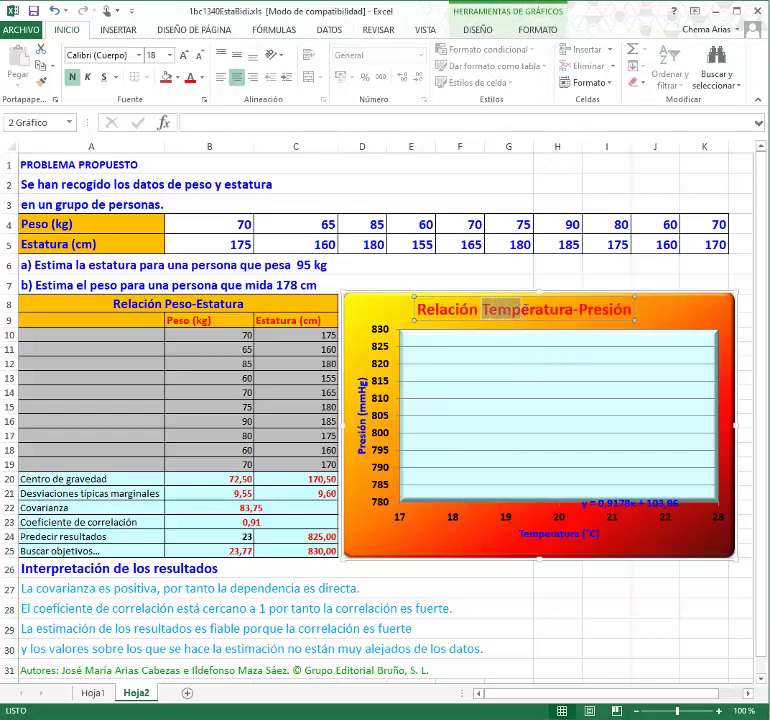
pyautogui.write('Pes')
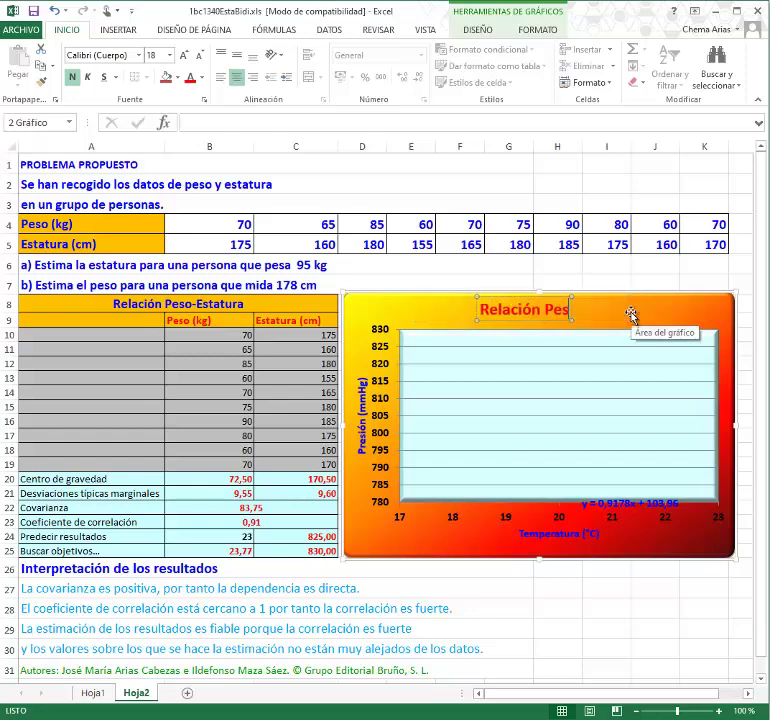
pyautogui.write('o-Estatura')
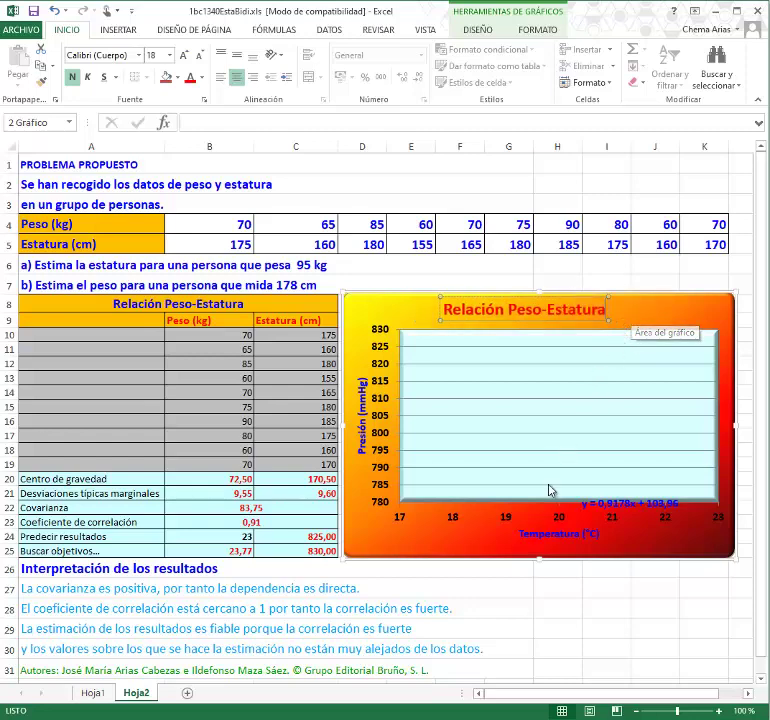
# Step: Rename the horizontal axis title 'Peso (kg)' and select the vertical axis title text
pyautogui.click(549, 535)
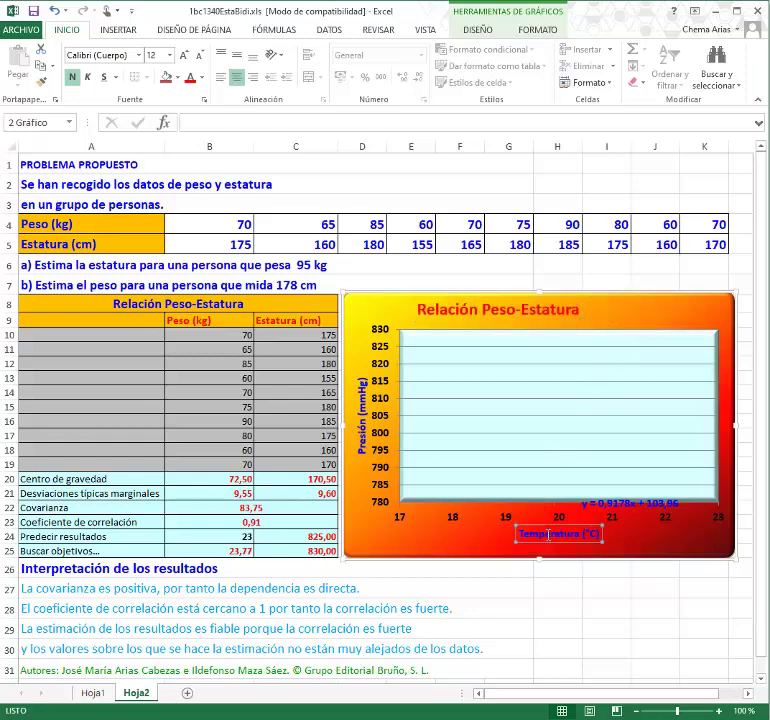
pyautogui.tripleClick(549, 535)
pyautogui.write('Peso (kg)')
pyautogui.click(374, 445)
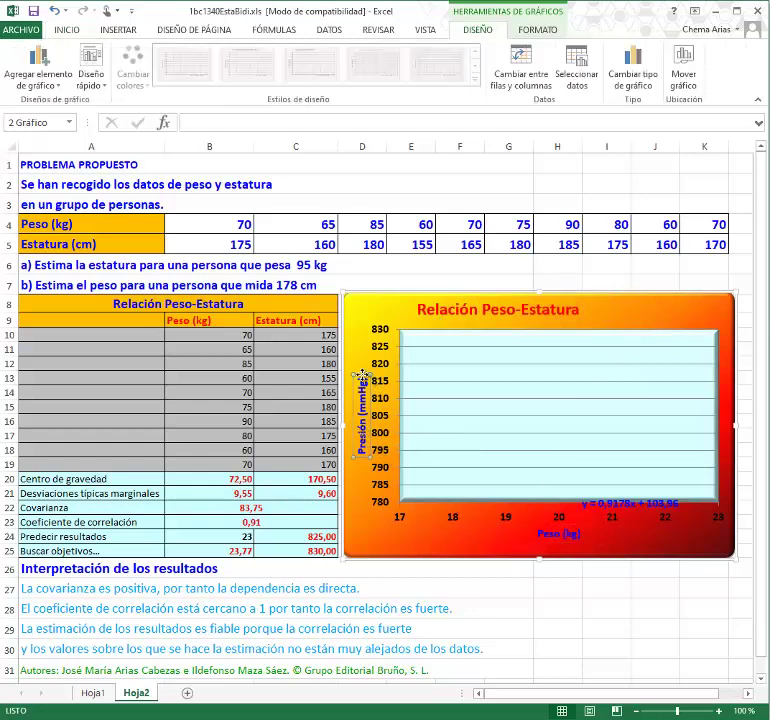
pyautogui.tripleClick(360, 410)
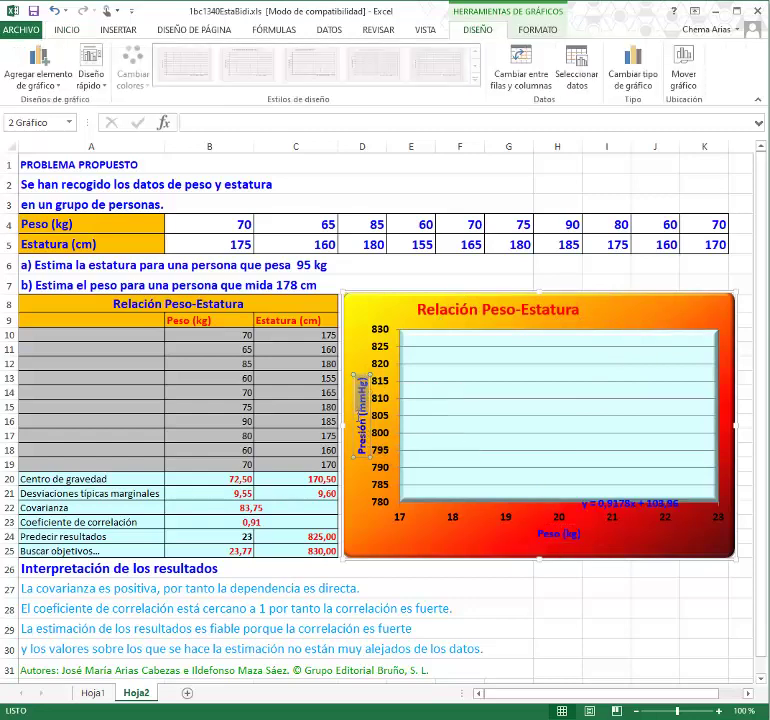
# Step: Title the vertical axis 'Estatura (cm)' and set the horizontal axis to minimum 55, maximum 95
pyautogui.write('Estatura (cm)')
pyautogui.click(362, 445)
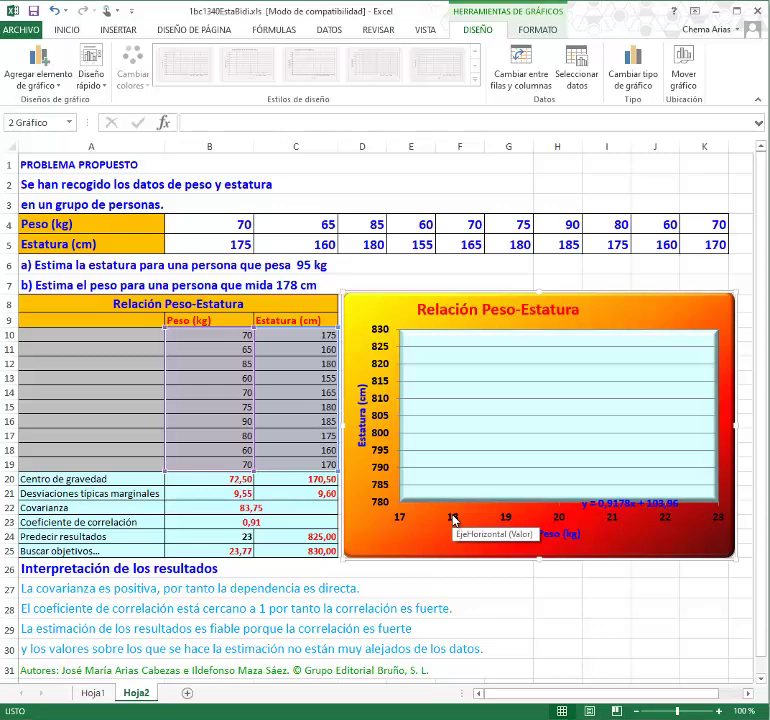
pyautogui.rightClick(454, 519)
pyautogui.click(495, 667)
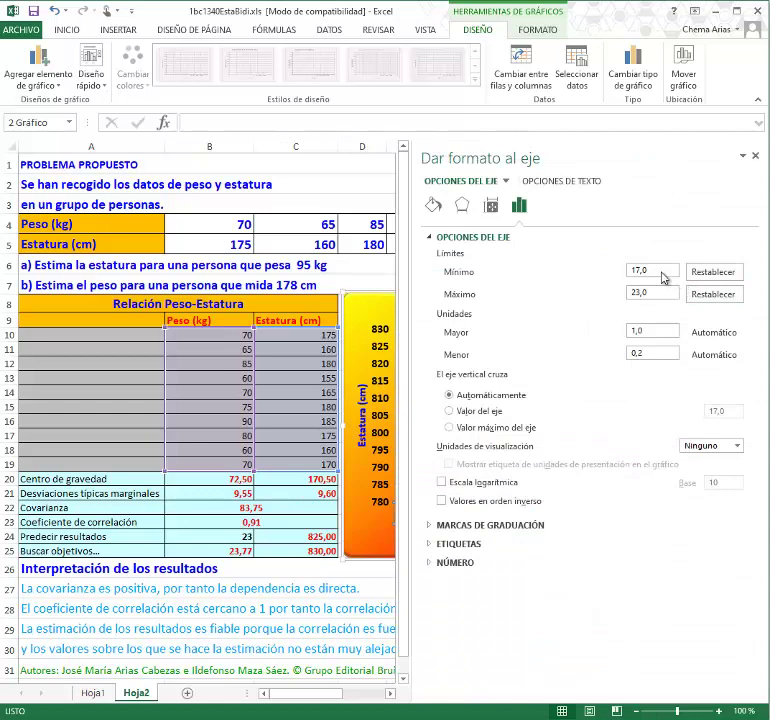
pyautogui.moveTo(663, 278); pyautogui.dragTo(614, 276)
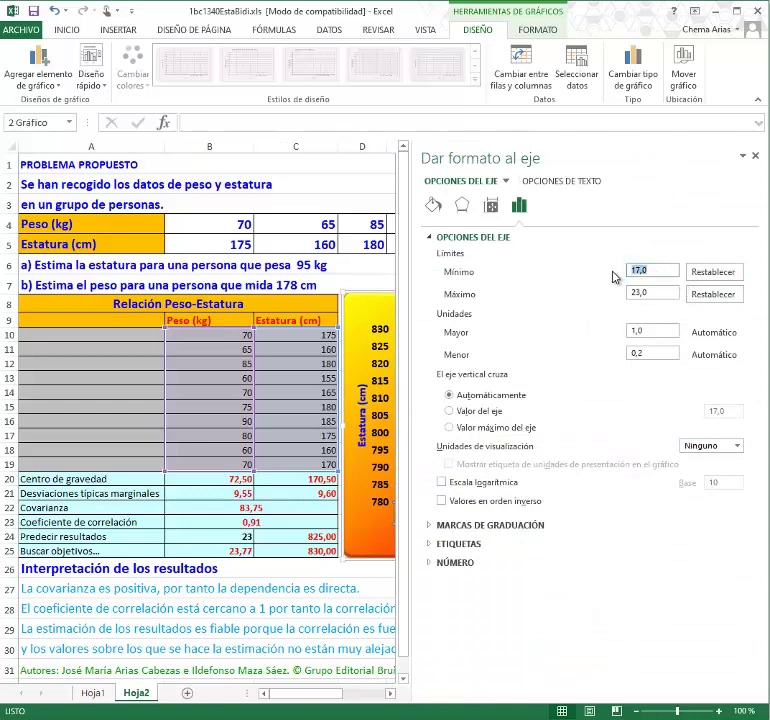
pyautogui.write('55')
pyautogui.press('Tab')
pyautogui.write('95')
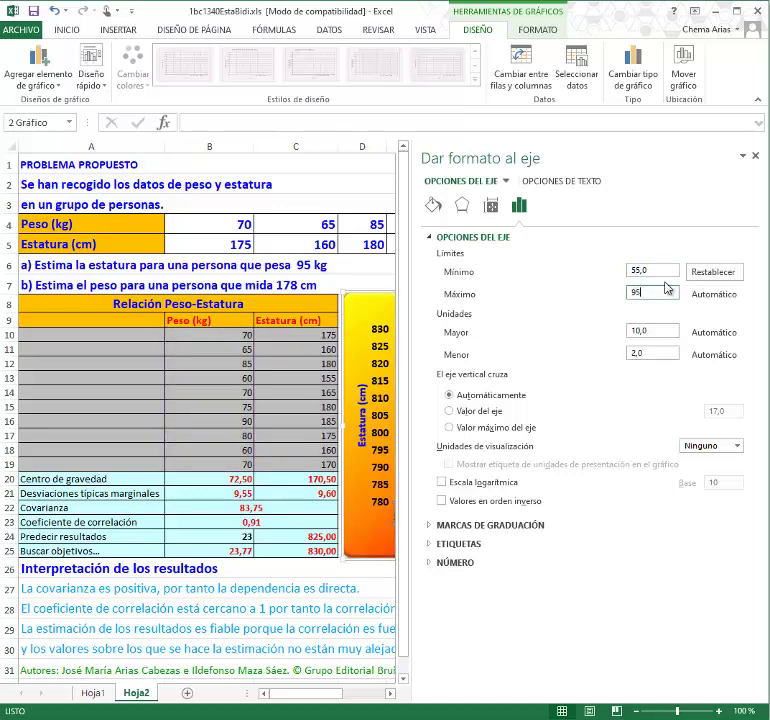
pyautogui.click(755, 155)
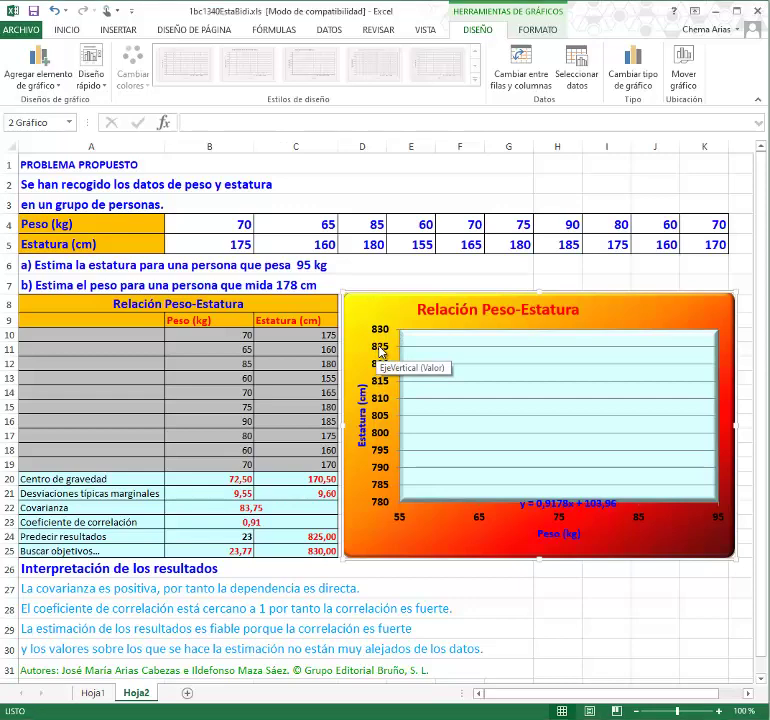
# Step: In Dar formato al eje, give the vertical Estatura axis Mínimo 150 and Máximo 190
pyautogui.rightClick(381, 347)
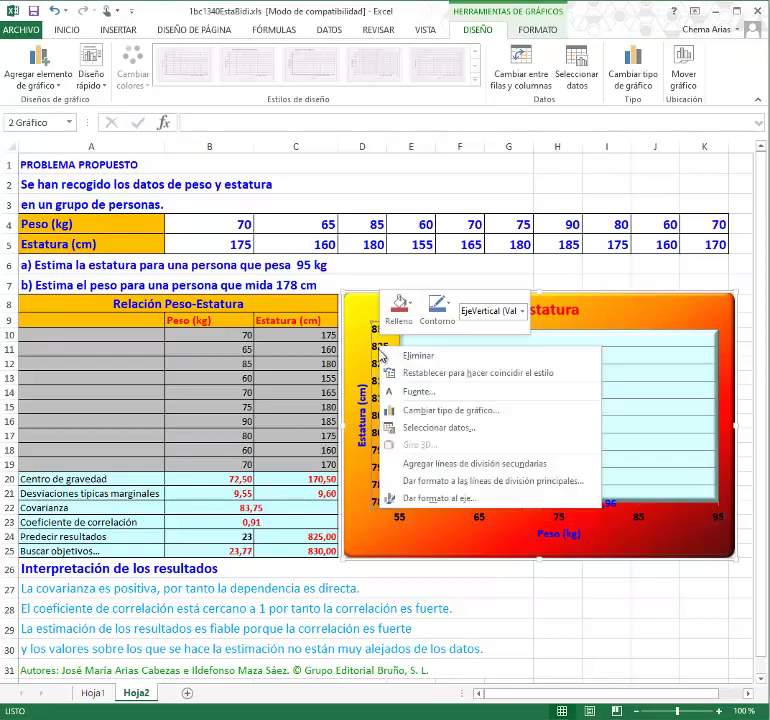
pyautogui.click(416, 500)
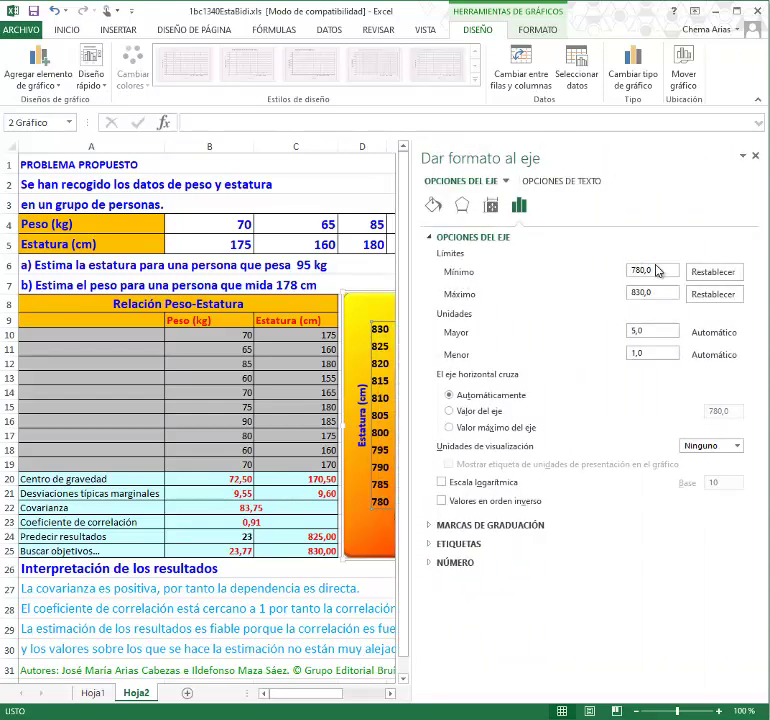
pyautogui.moveTo(656, 272); pyautogui.dragTo(628, 272)
pyautogui.moveTo(661, 294); pyautogui.dragTo(633, 294)
pyautogui.write('190')
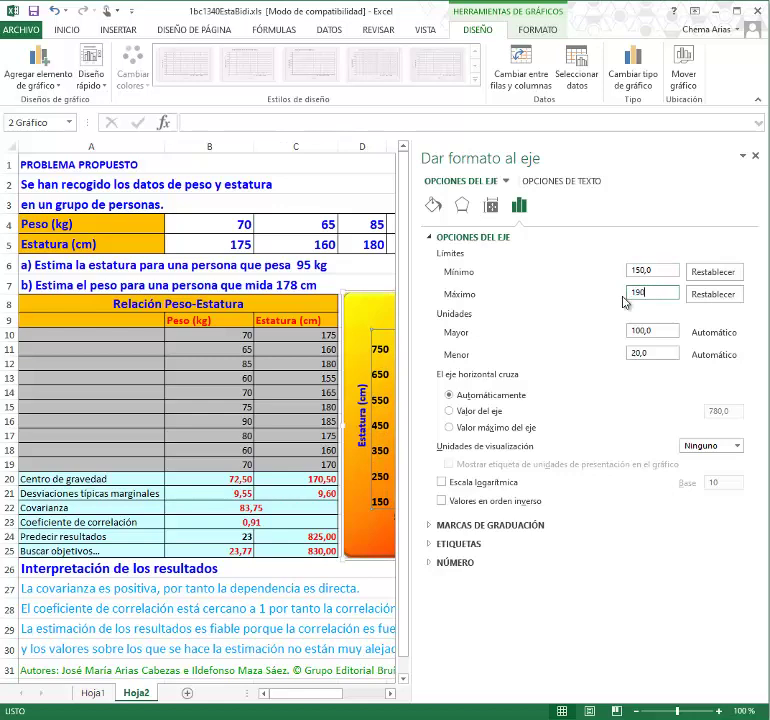
pyautogui.click(757, 160)
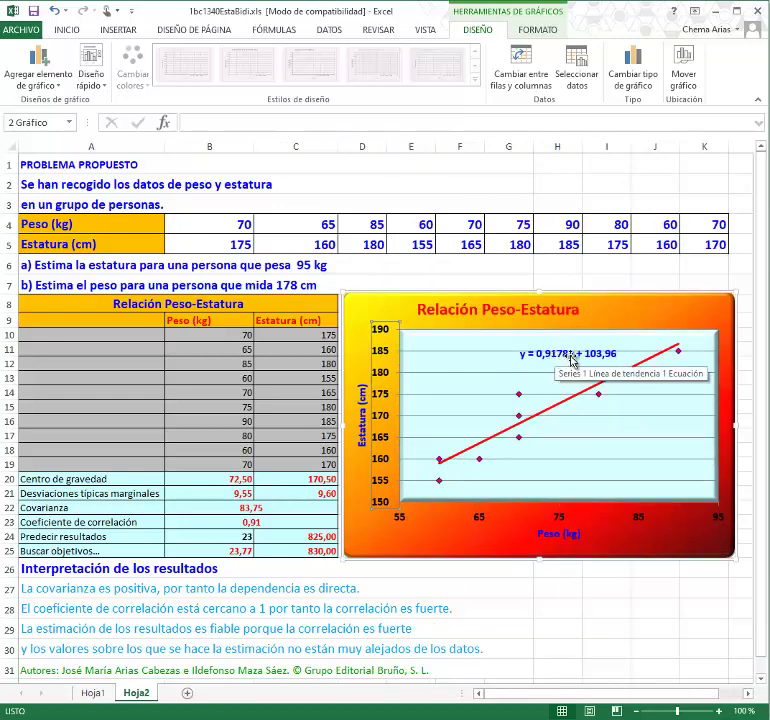
pyautogui.click(557, 588)
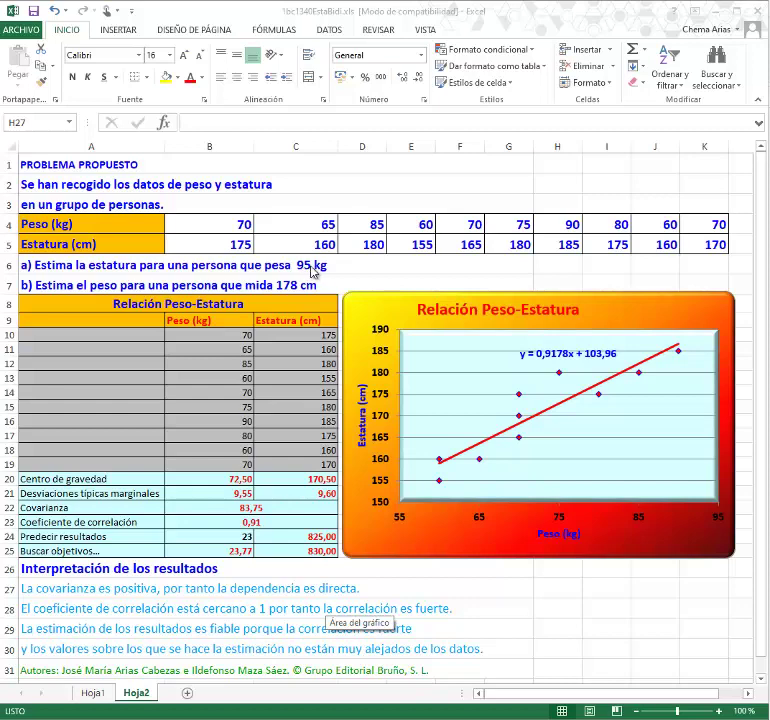
# Step: Change the row 30 line to end with 'y 95 no está muy alejado de los datos.'
pyautogui.click(55, 651)
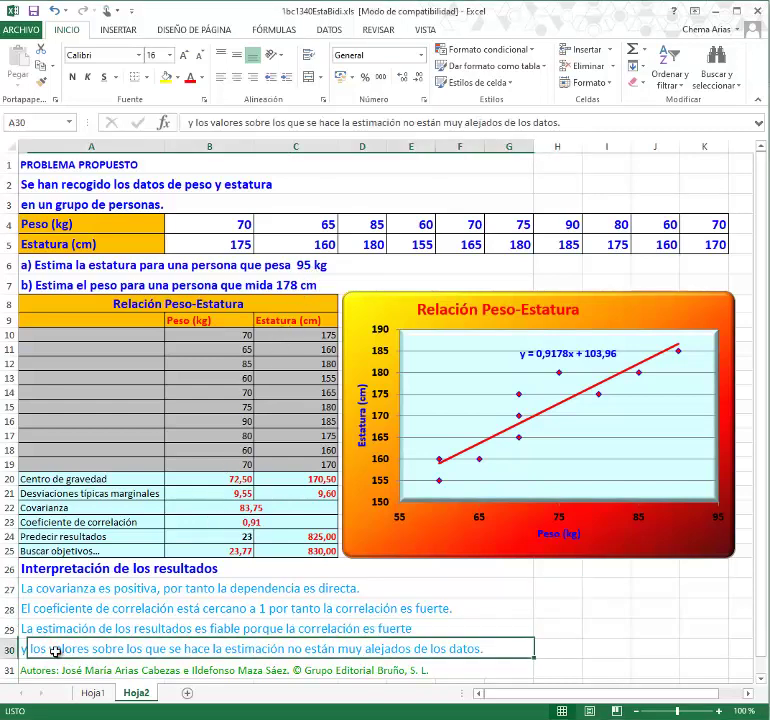
pyautogui.click(200, 122)
pyautogui.moveTo(197, 122); pyautogui.dragTo(564, 122)
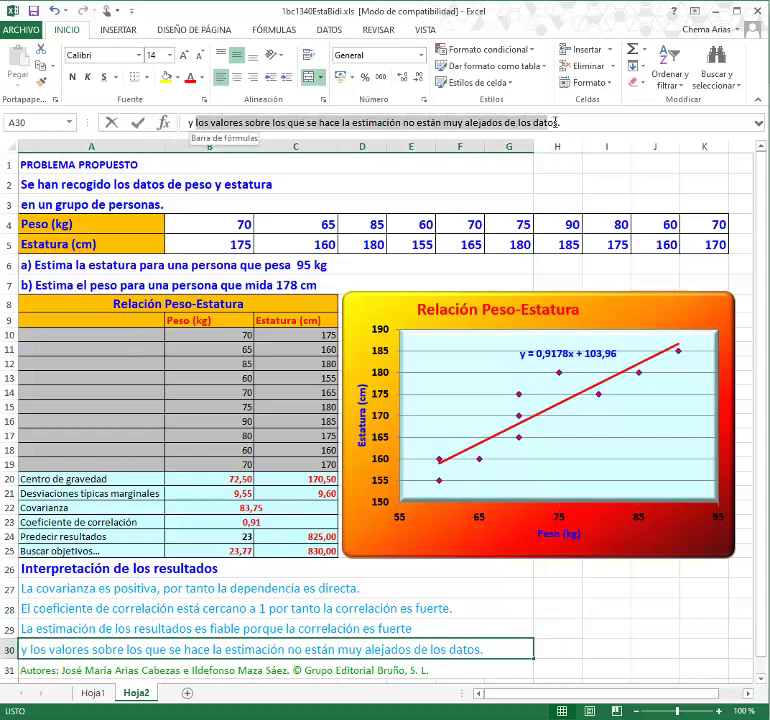
pyautogui.write('95 no está')
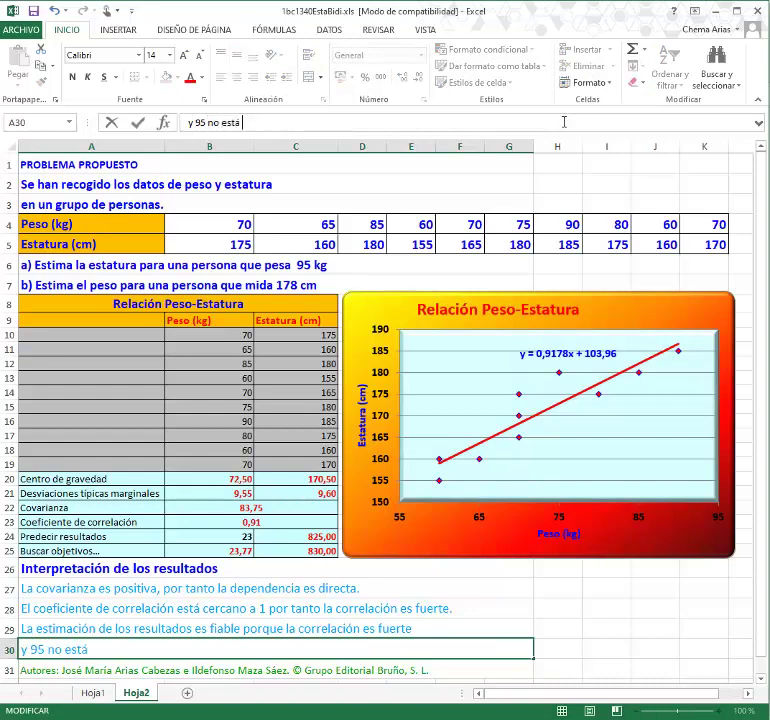
pyautogui.write(' muy alejado de l')
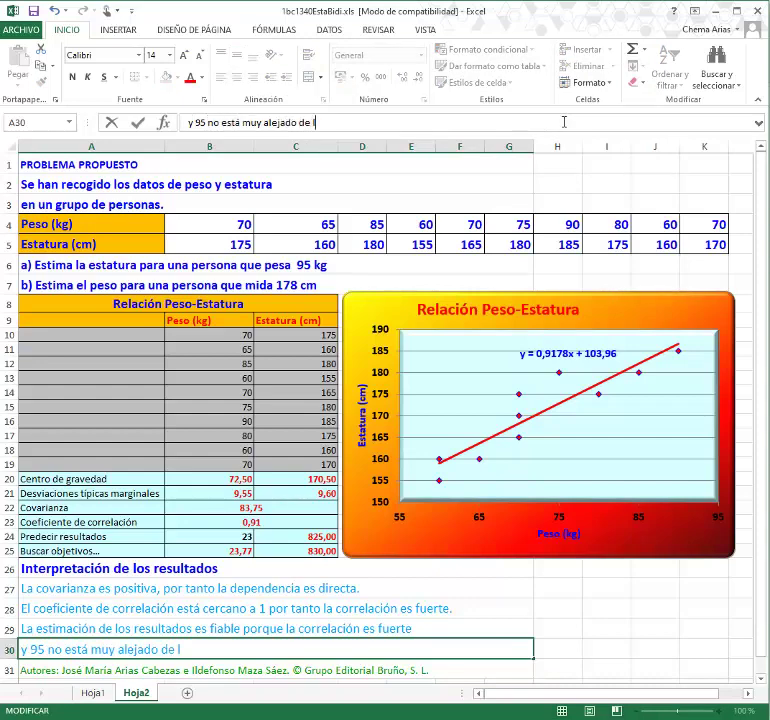
pyautogui.write('os datos.')
pyautogui.press('Return')
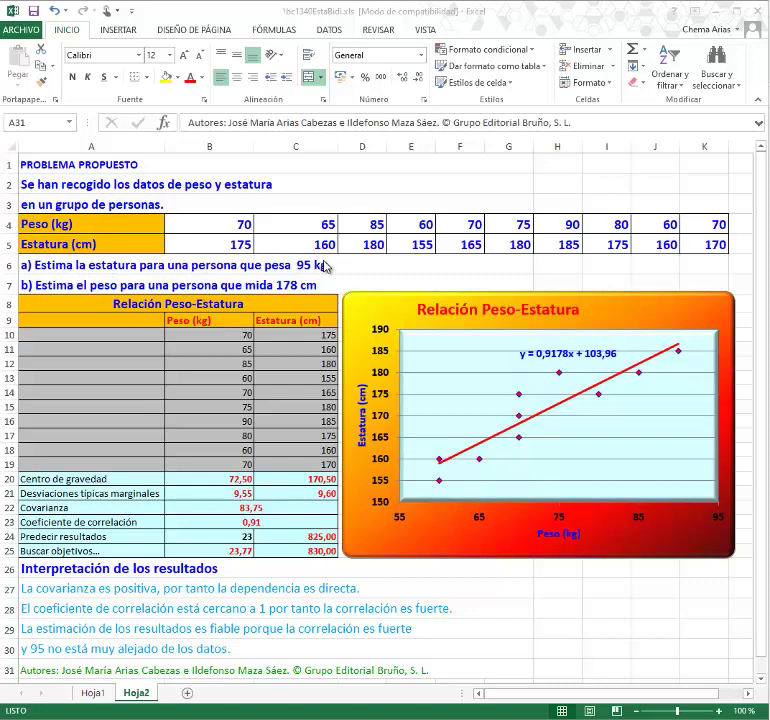
pyautogui.click(221, 537)
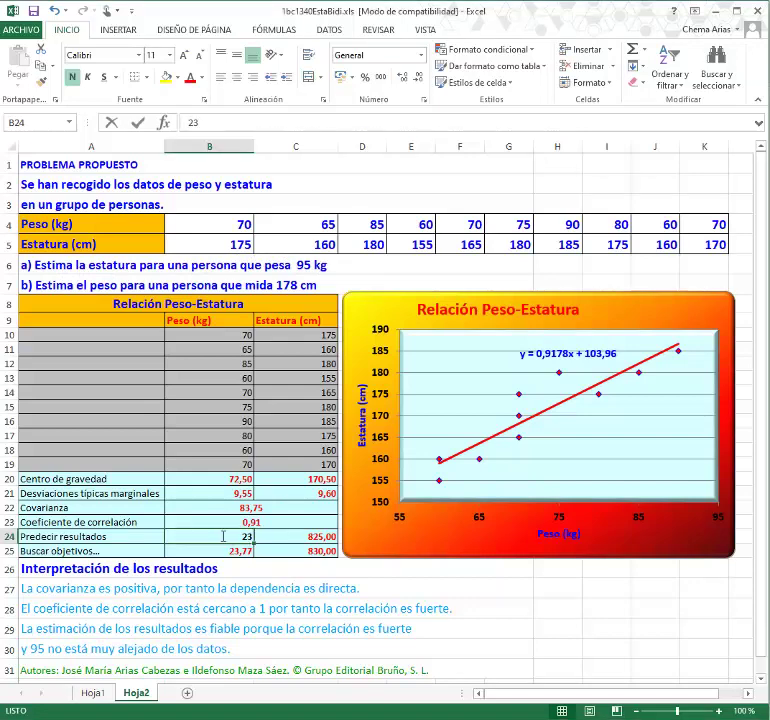
# Step: Enter 95 as the weight in B24, giving a predicted height of 1293,00
pyautogui.write('95')
pyautogui.press('Return')
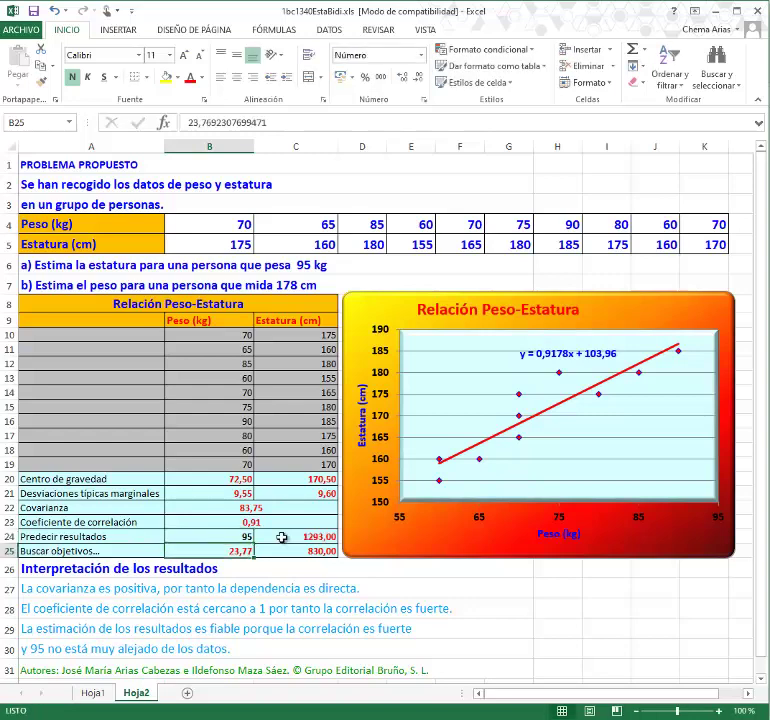
pyautogui.click(282, 537)
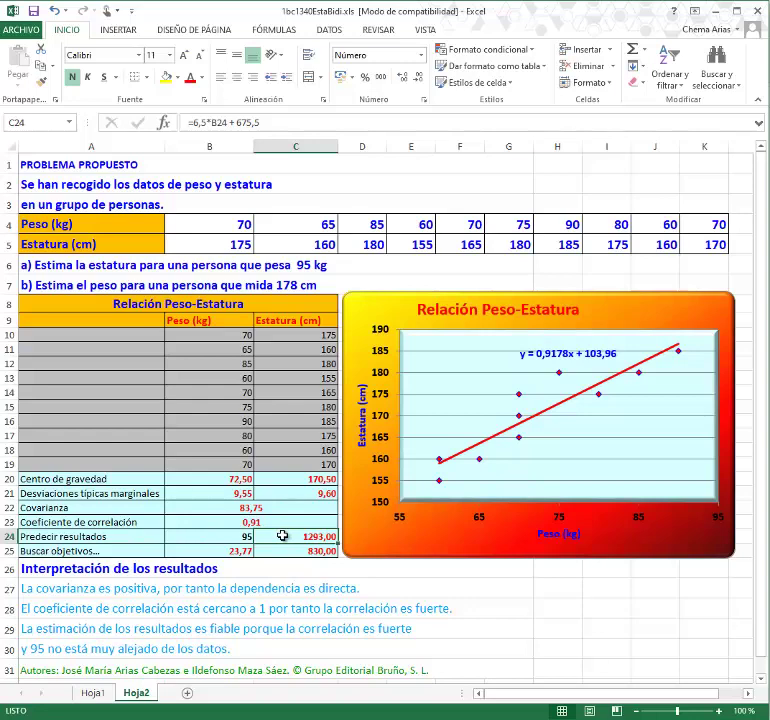
# Step: Change C24's prediction formula to =0,9178*B24+103,96, giving 191,15 for 95 kg
pyautogui.write('=')
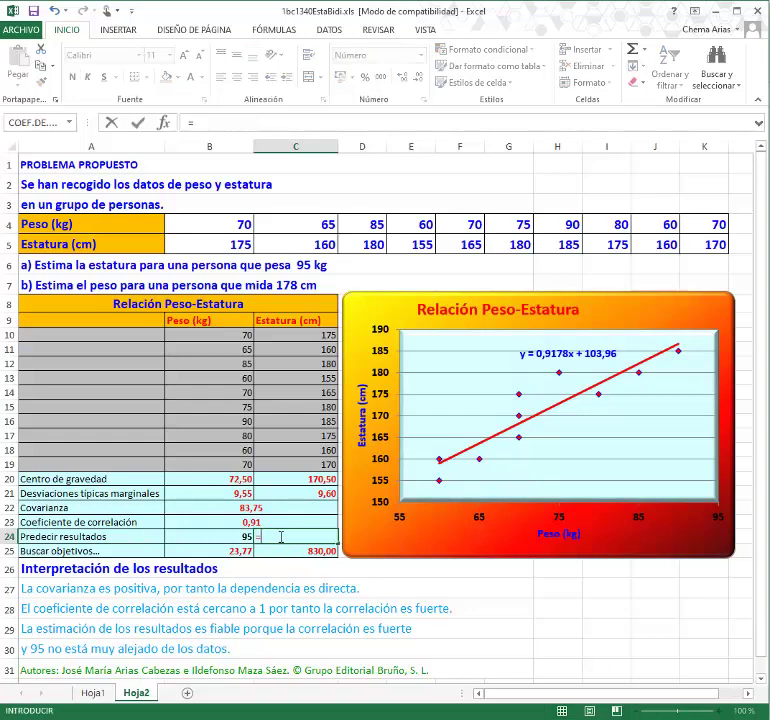
pyautogui.write('0,9178*')
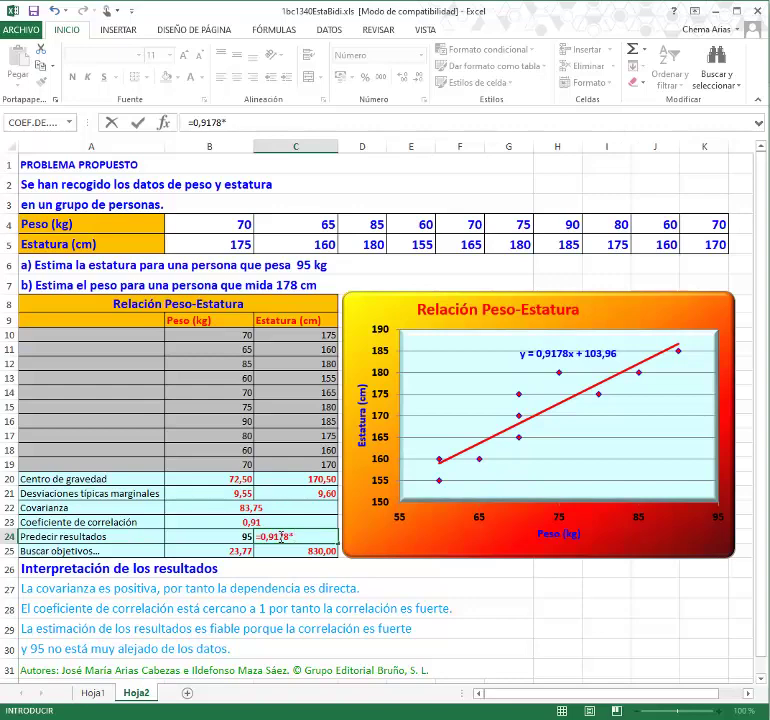
pyautogui.write('B24+')
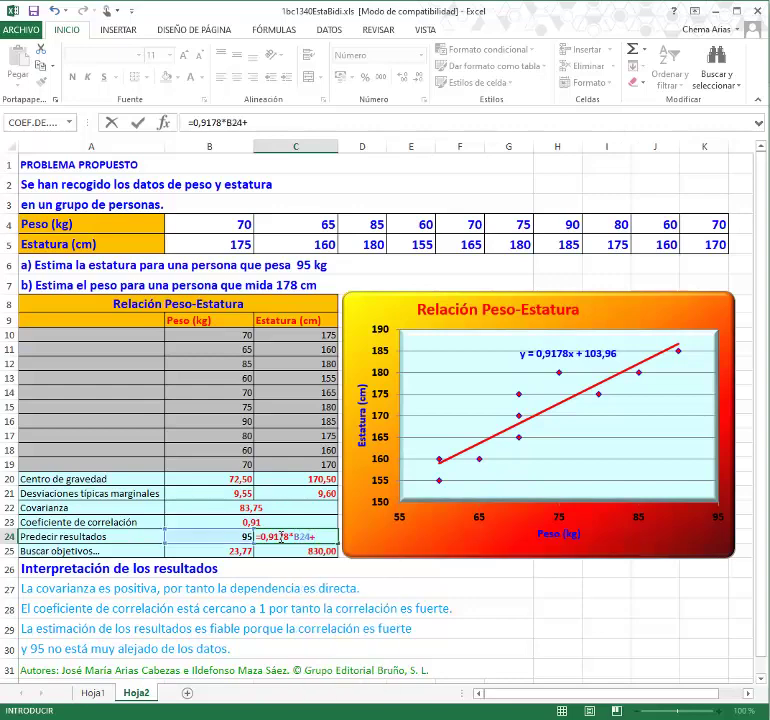
pyautogui.write('103,96')
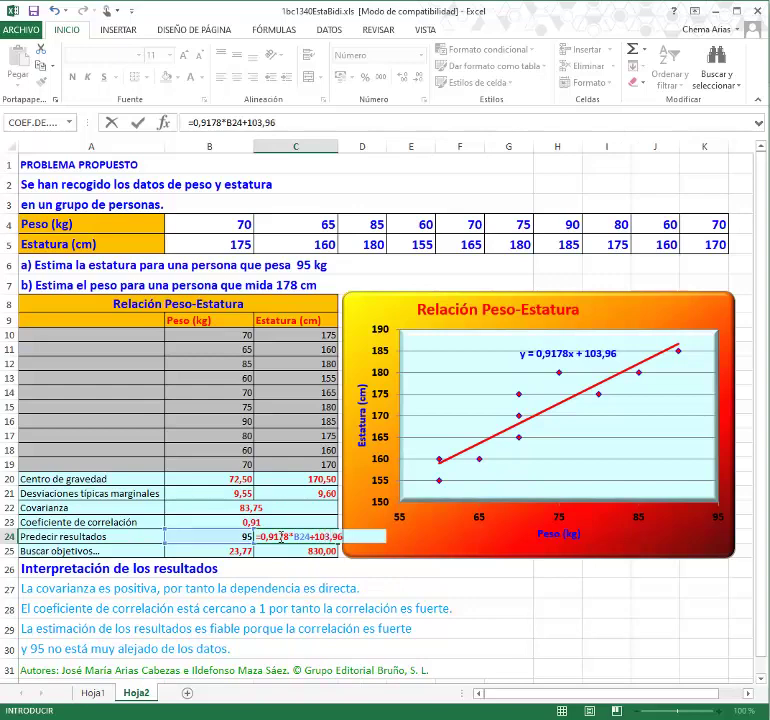
pyautogui.press('Return')
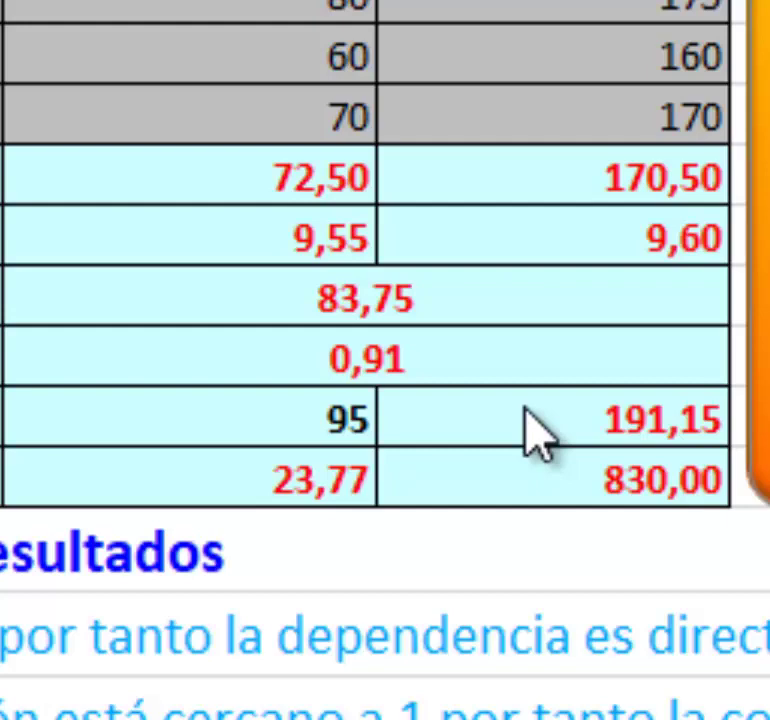
# Step: Fill the prediction formula down into C25, showing 125,78 for weight 23,77
pyautogui.click(524, 410)
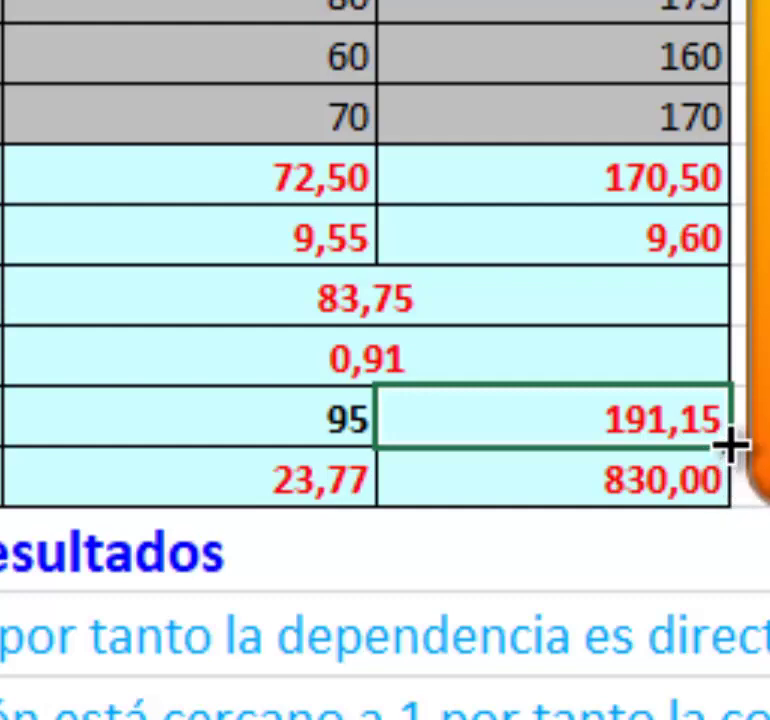
pyautogui.moveTo(731, 445); pyautogui.dragTo(733, 492)
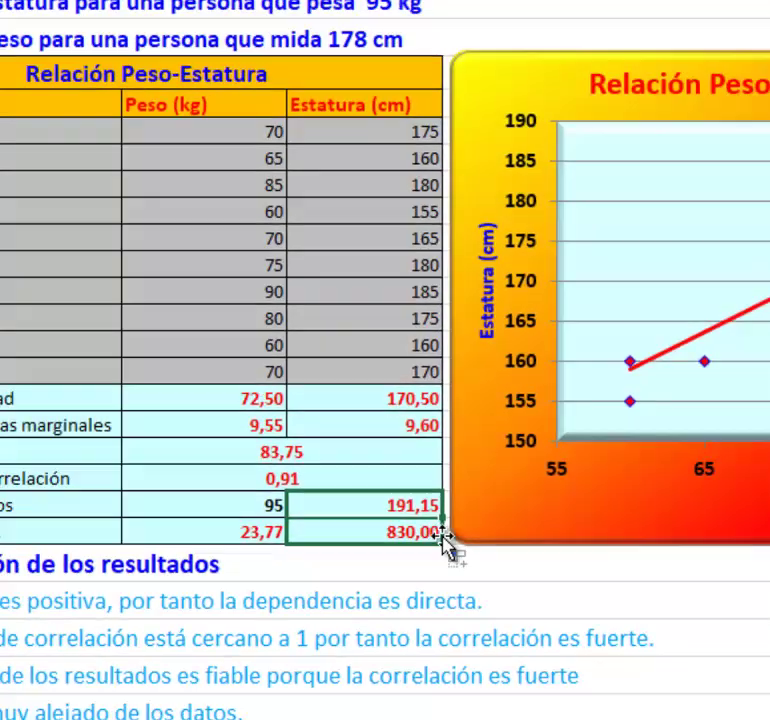
pyautogui.moveTo(733, 492); pyautogui.dragTo(326, 571)
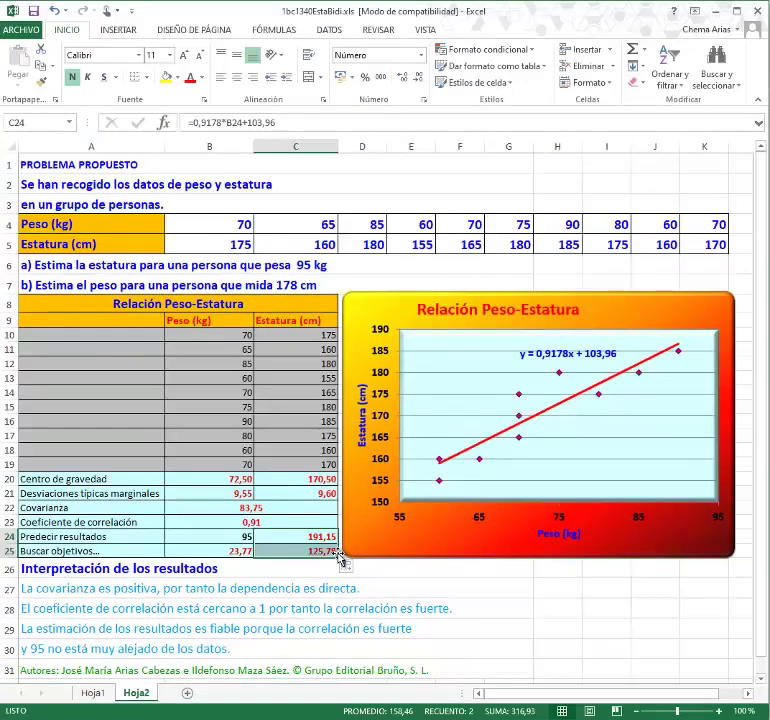
pyautogui.click(545, 628)
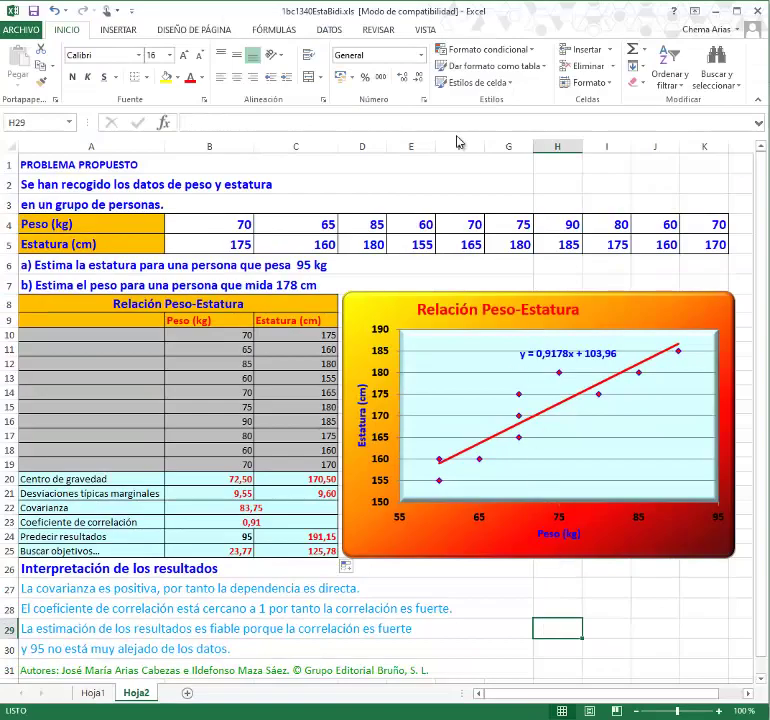
# Step: Use Goal Seek to set C25 to 178 by changing B25, yielding 80,67 kg
pyautogui.click(326, 33)
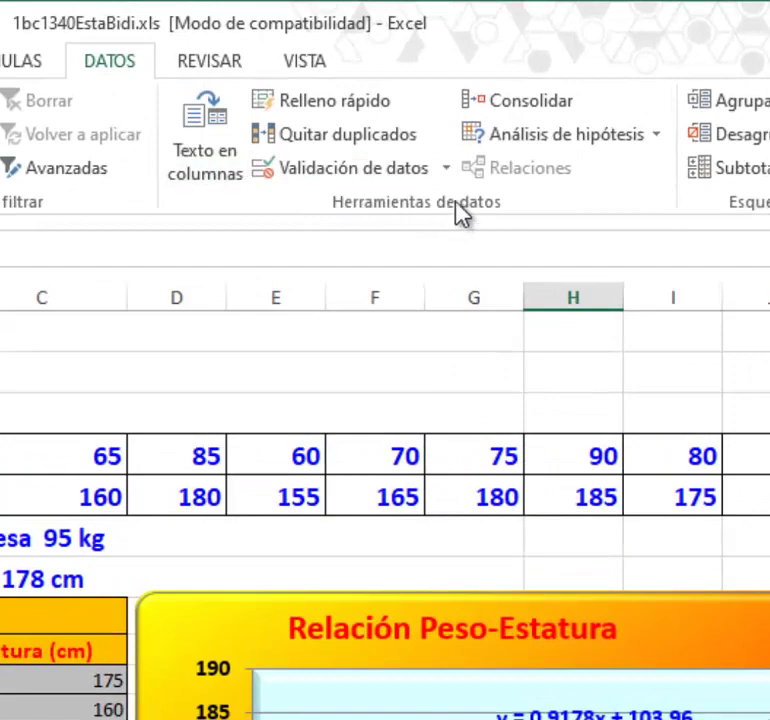
pyautogui.click(525, 145)
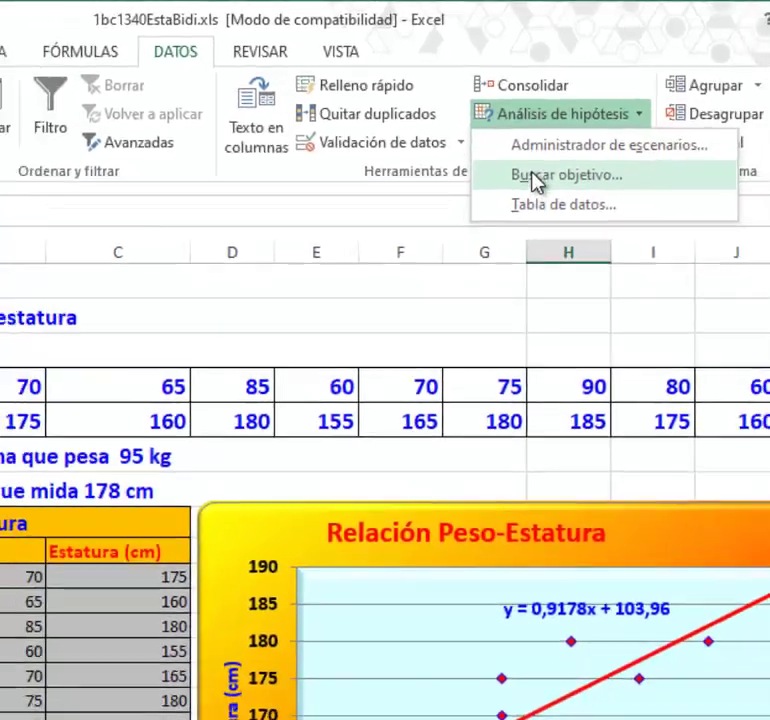
pyautogui.click(540, 128)
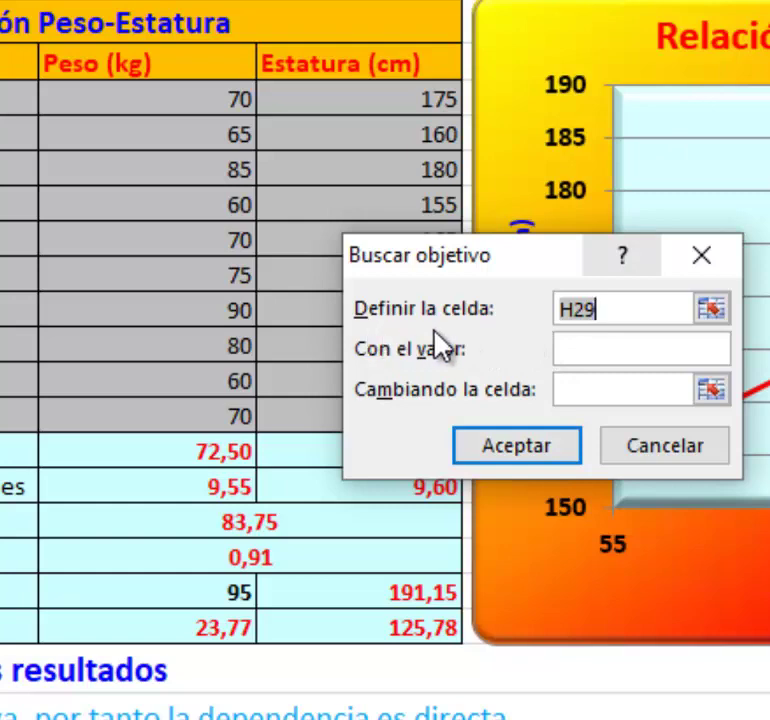
pyautogui.moveTo(619, 307); pyautogui.dragTo(531, 315)
pyautogui.write('C25')
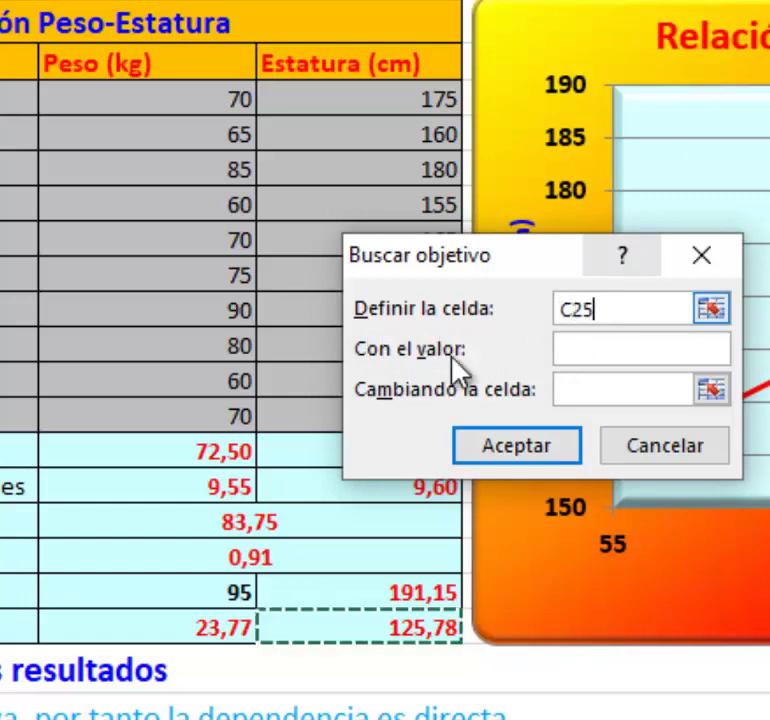
pyautogui.click(571, 350)
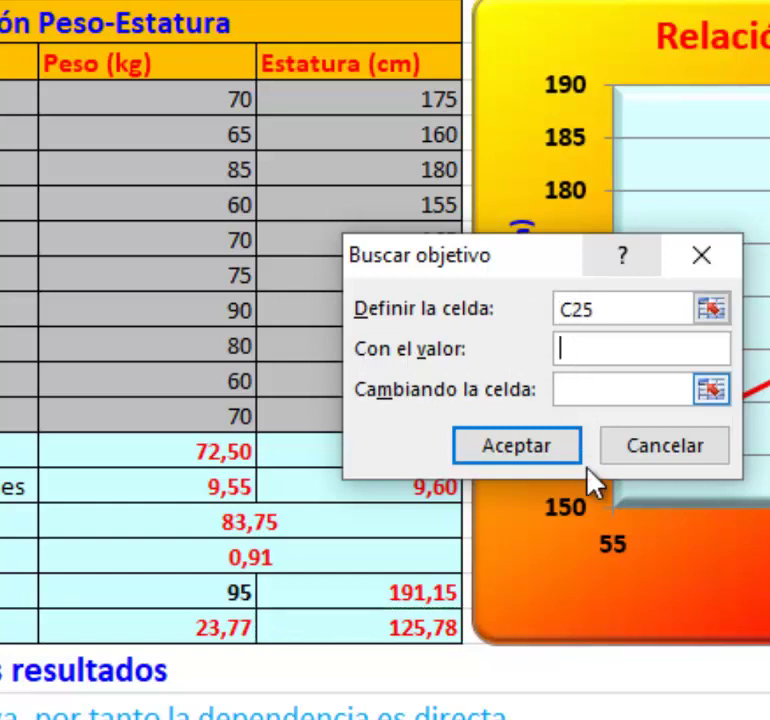
pyautogui.write('178')
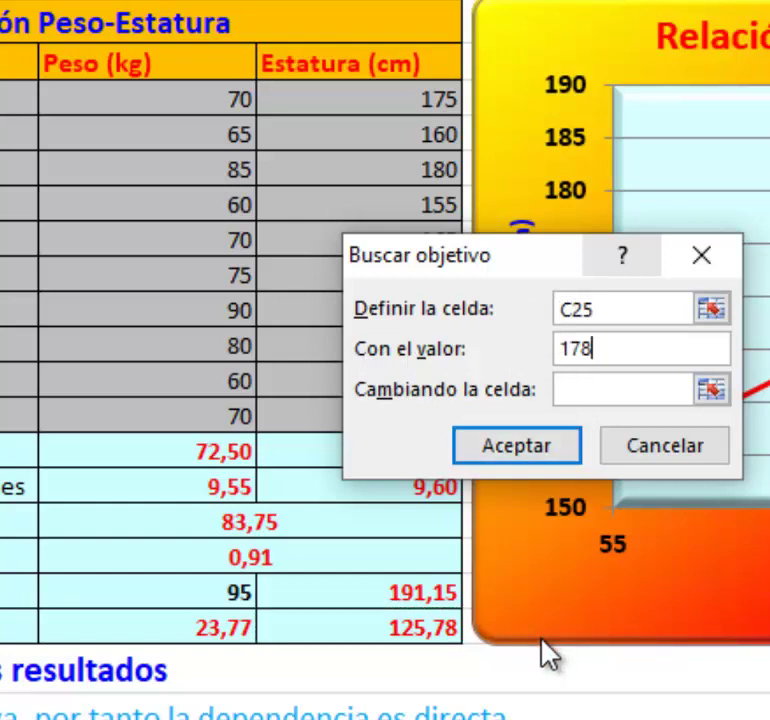
pyautogui.click(597, 399)
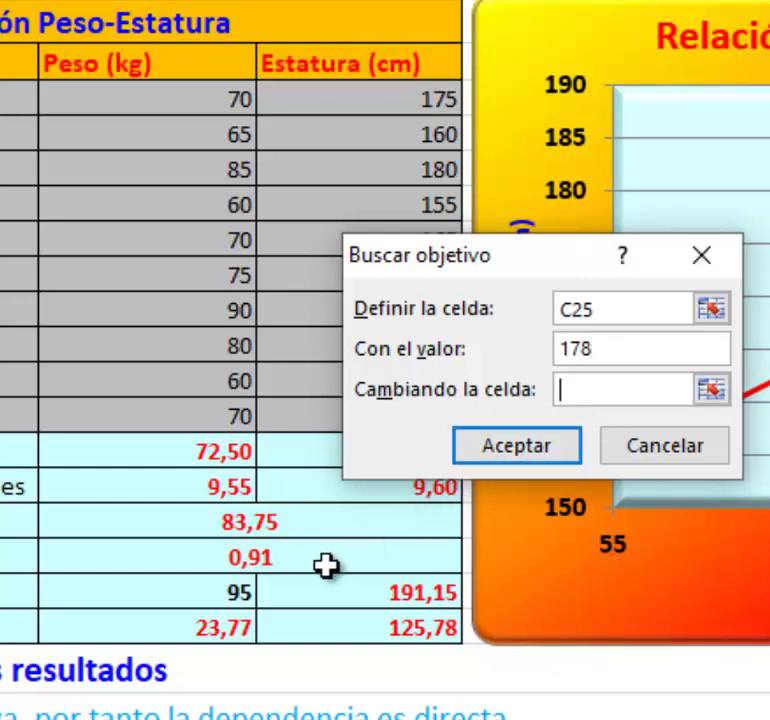
pyautogui.click(255, 614)
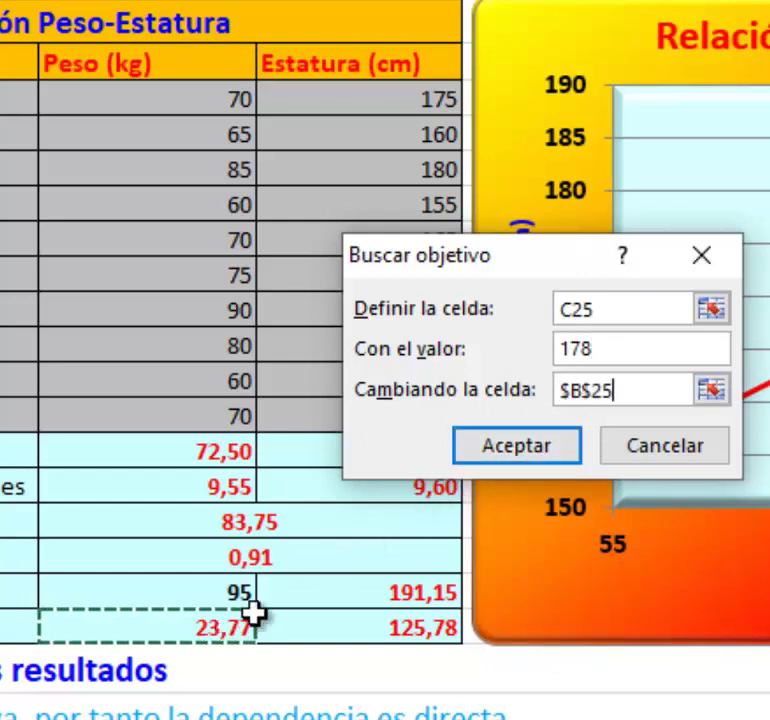
pyautogui.click(553, 453)
pyautogui.click(553, 453)
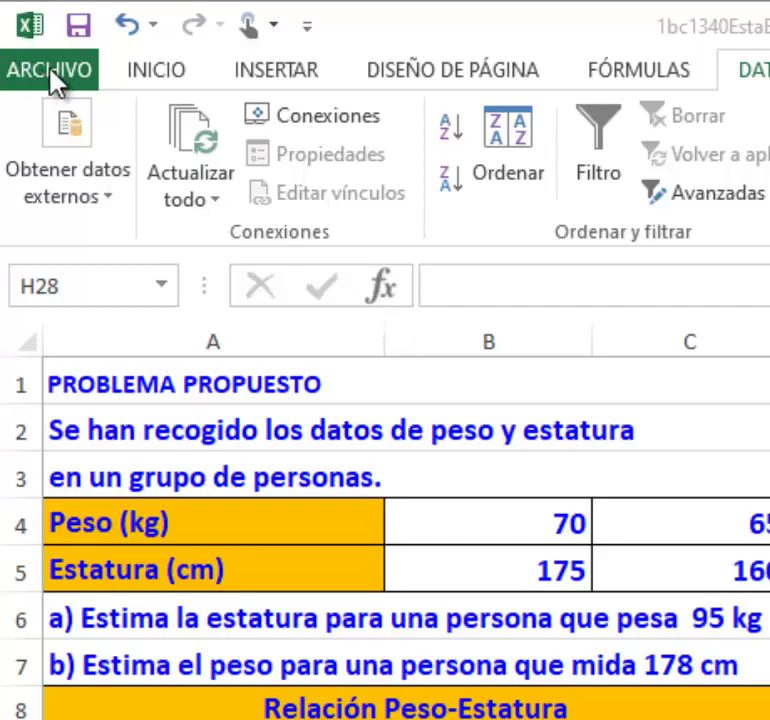
# Step: Save the workbook as Investigación in the Chemarias folder
pyautogui.click(46, 74)
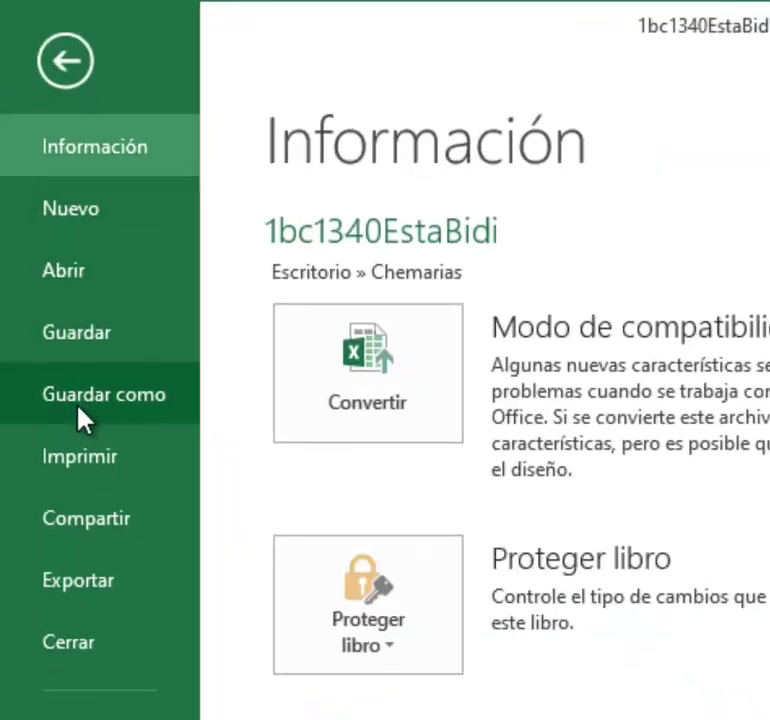
pyautogui.click(68, 290)
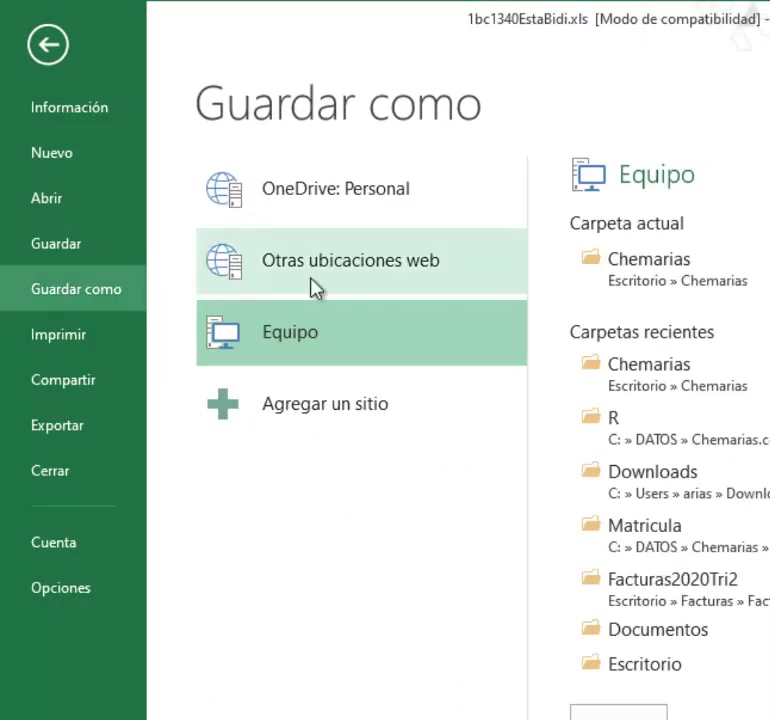
pyautogui.click(639, 276)
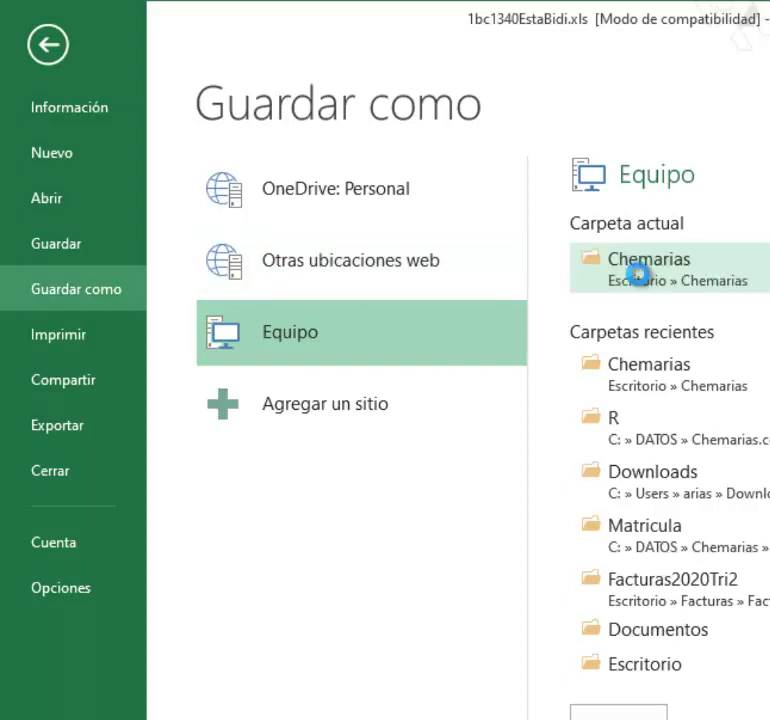
pyautogui.write('Inve')
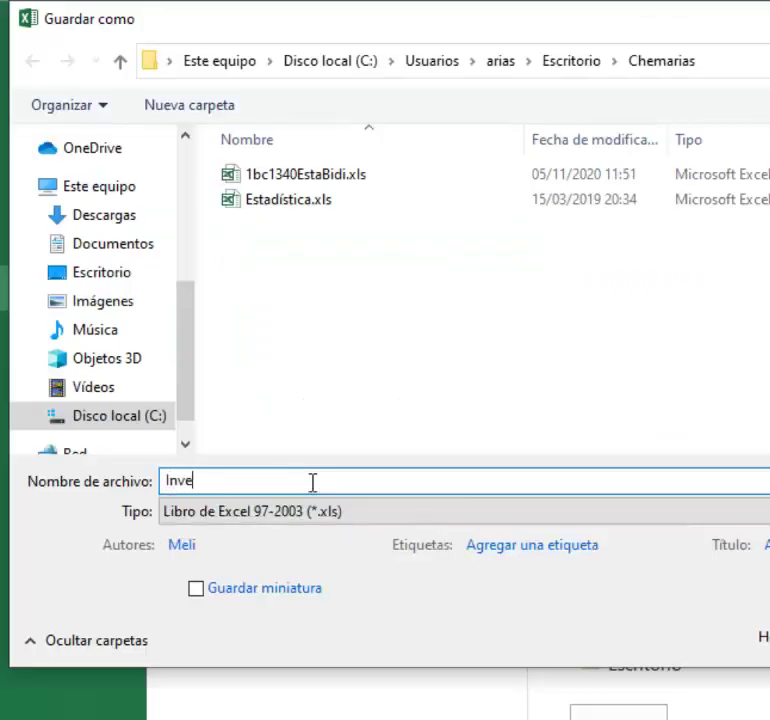
pyautogui.write('stiga')
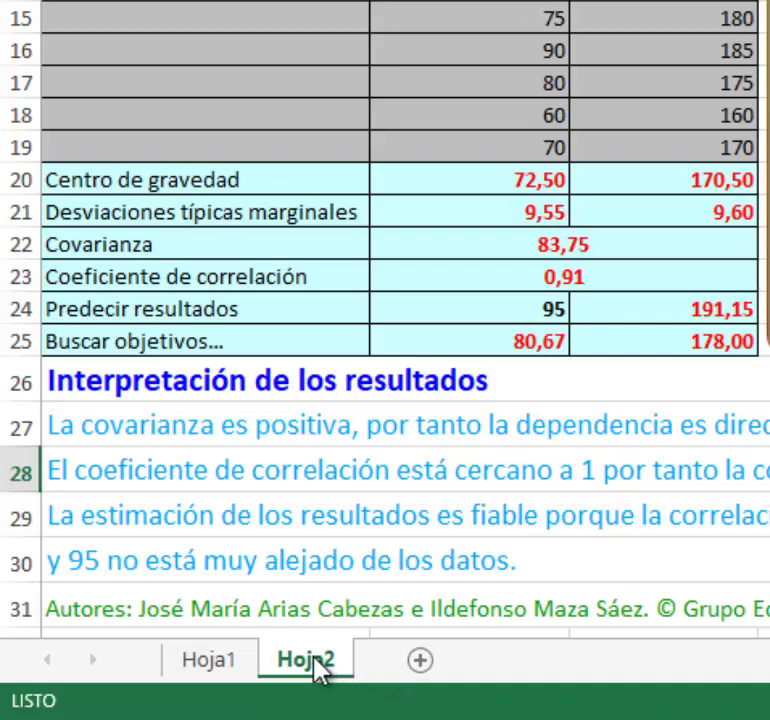
# Step: Copy the Hoja2 sheet to the end of the workbook as Hoja2 (2)
pyautogui.rightClick(315, 660)
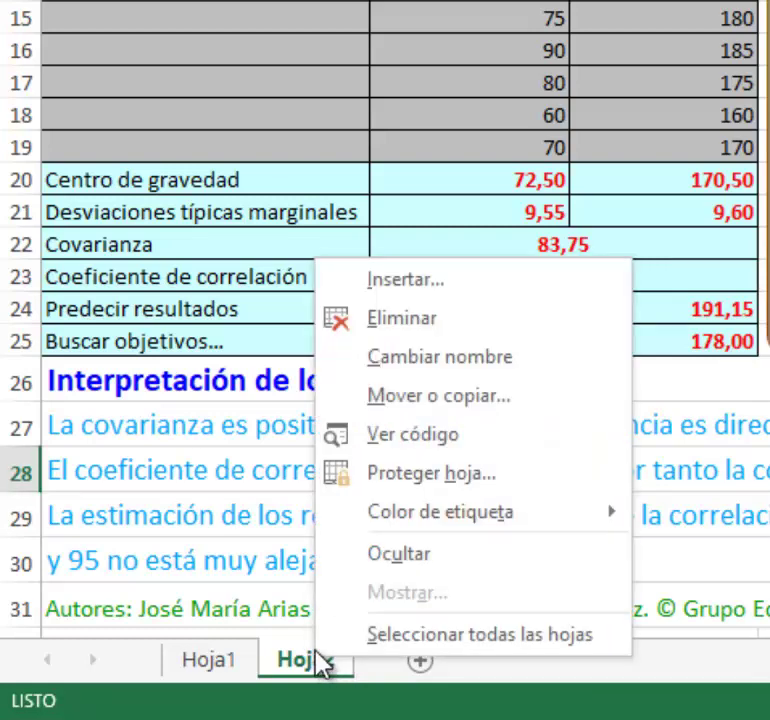
pyautogui.click(450, 398)
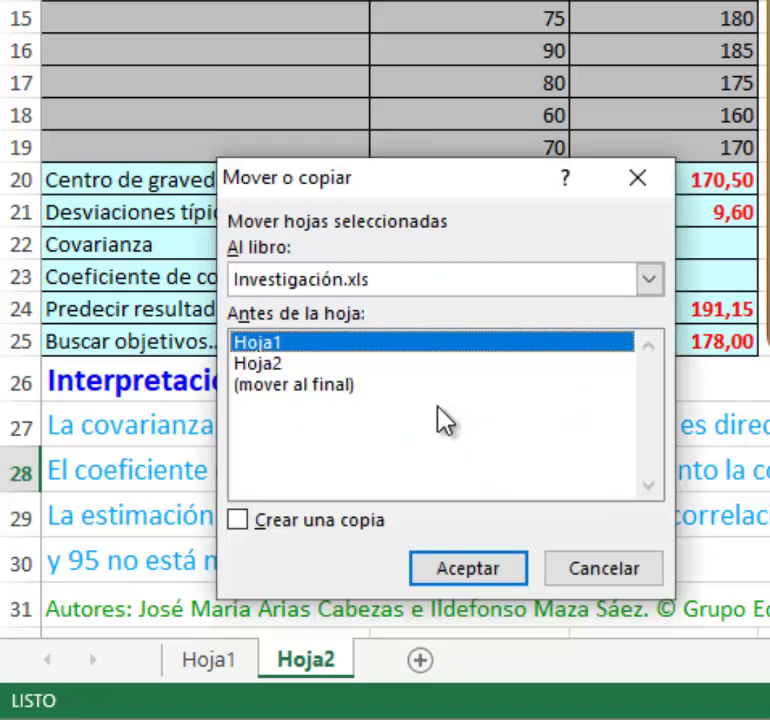
pyautogui.click(320, 390)
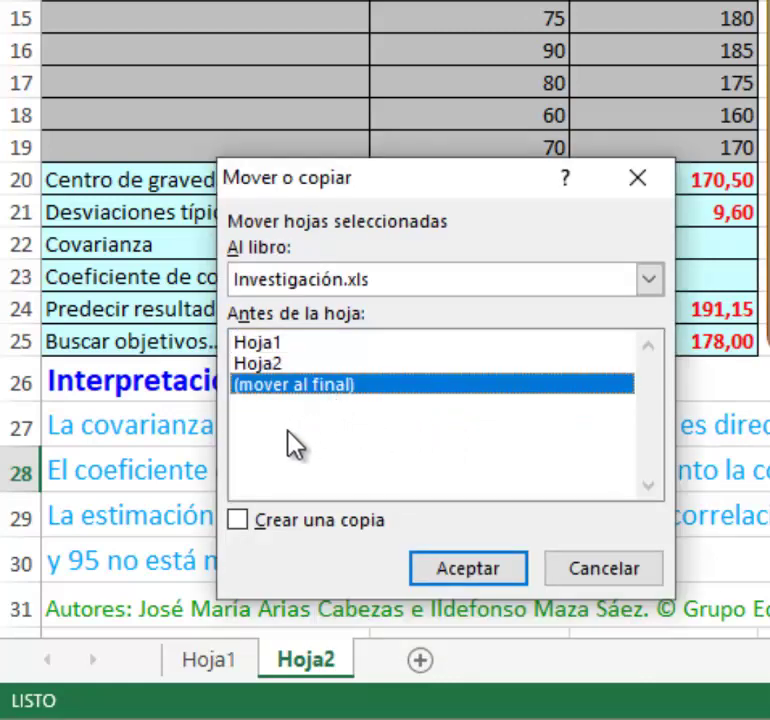
pyautogui.click(236, 519)
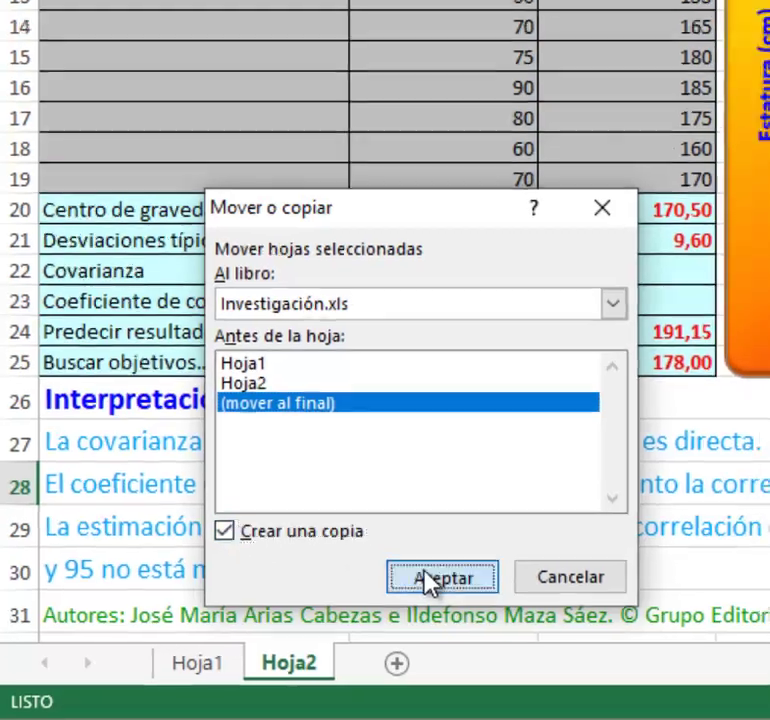
pyautogui.click(455, 575)
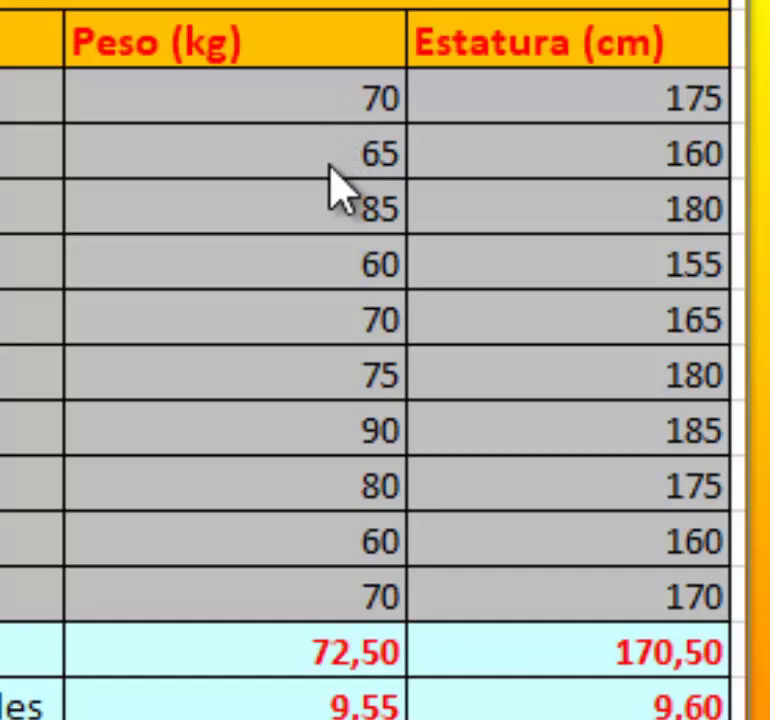
# Step: Replace the weights with a 50, 55 series filled down to 95 kg
pyautogui.click(343, 98)
pyautogui.write('50')
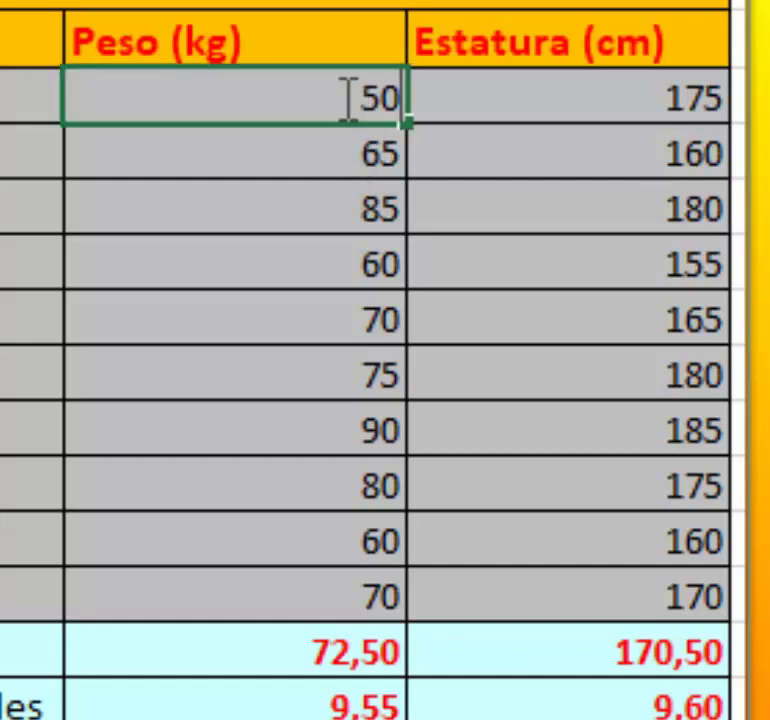
pyautogui.moveTo(301, 108); pyautogui.dragTo(277, 150)
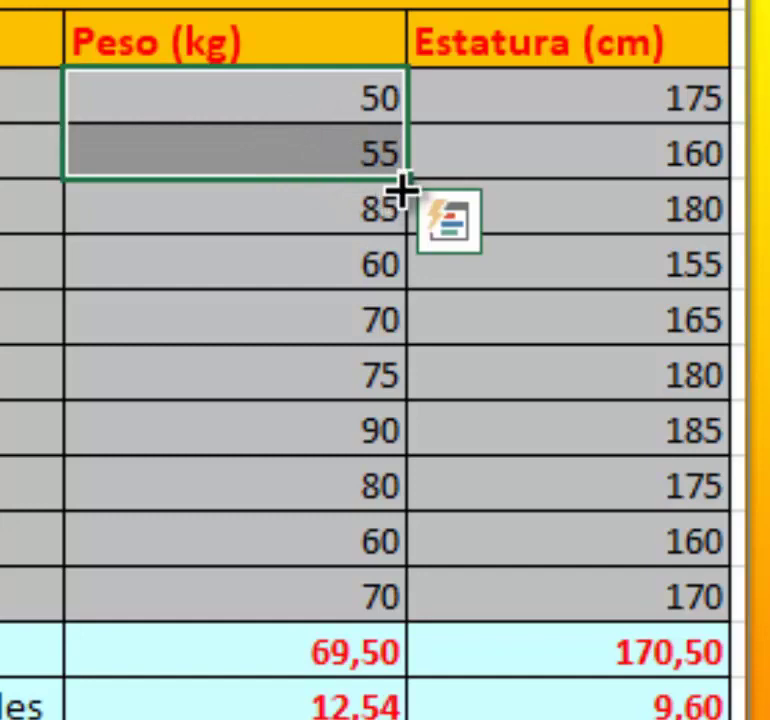
pyautogui.moveTo(406, 178); pyautogui.dragTo(338, 605)
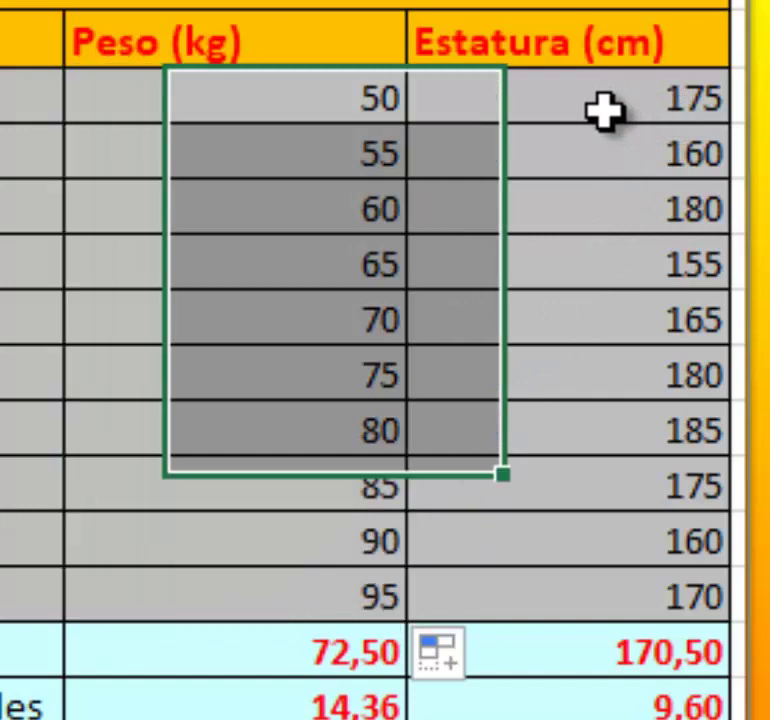
# Step: Enter heights 150 and 155 and fill the series down in steps of 5
pyautogui.click(605, 110)
pyautogui.write('1')
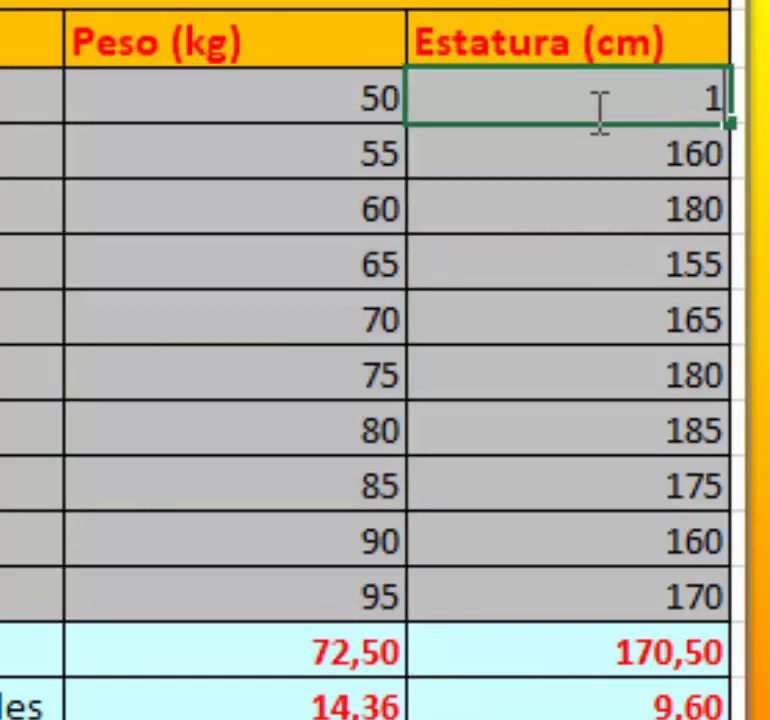
pyautogui.write('50')
pyautogui.press('Return')
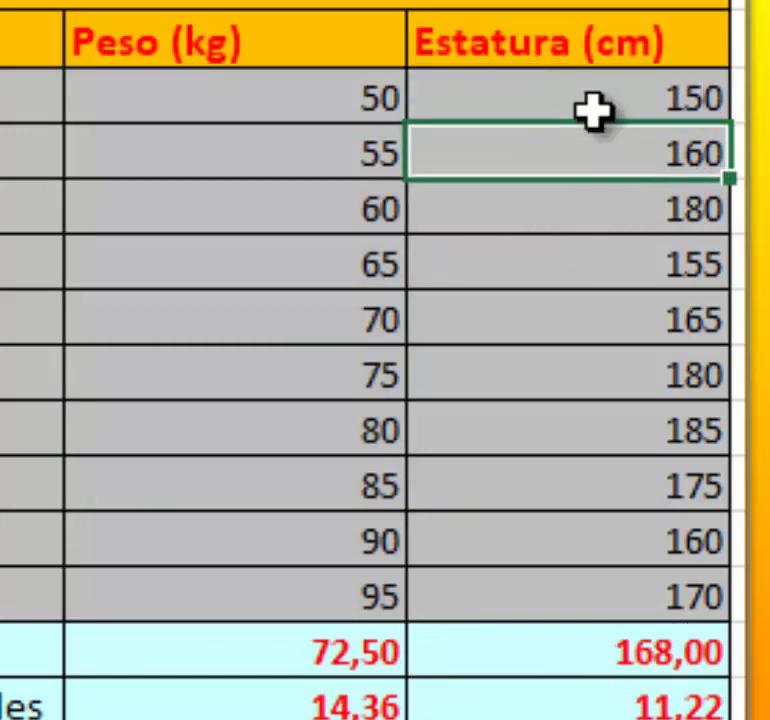
pyautogui.write('155')
pyautogui.press('Return')
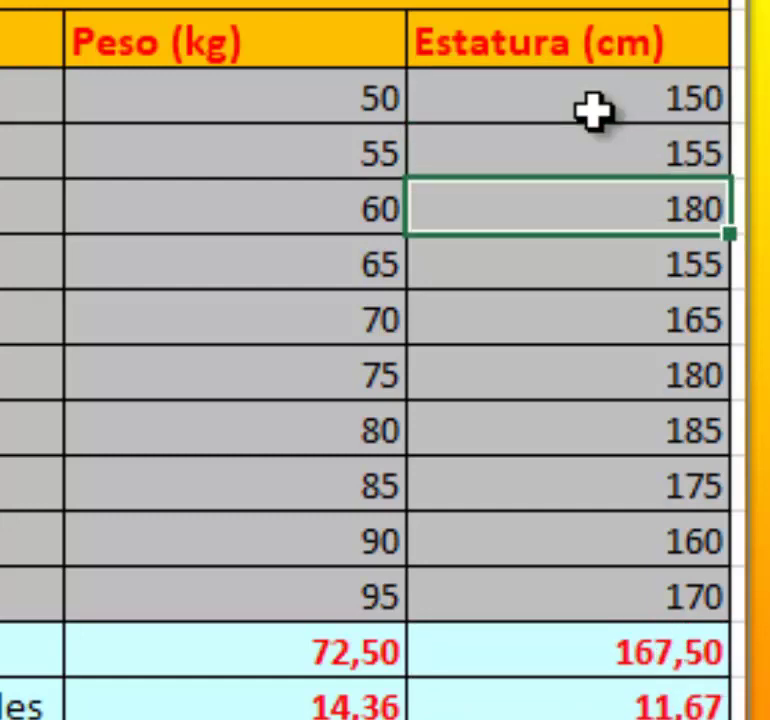
pyautogui.click(609, 95)
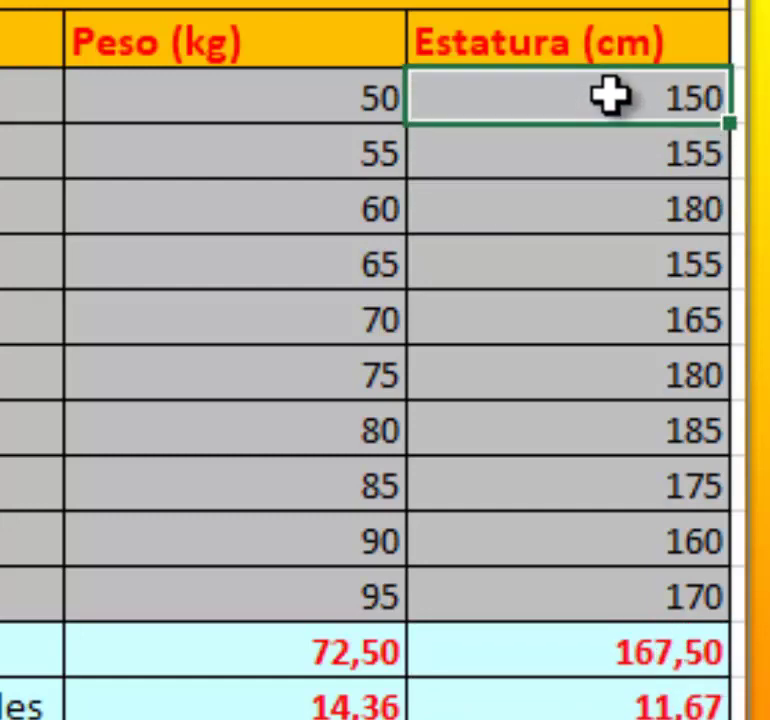
pyautogui.moveTo(609, 95); pyautogui.dragTo(584, 158)
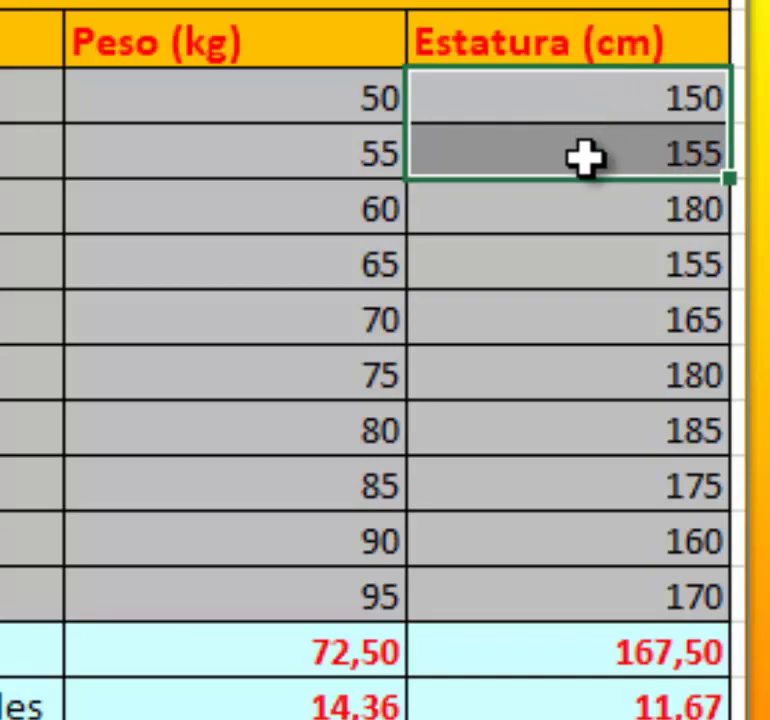
pyautogui.moveTo(725, 180); pyautogui.dragTo(604, 612)
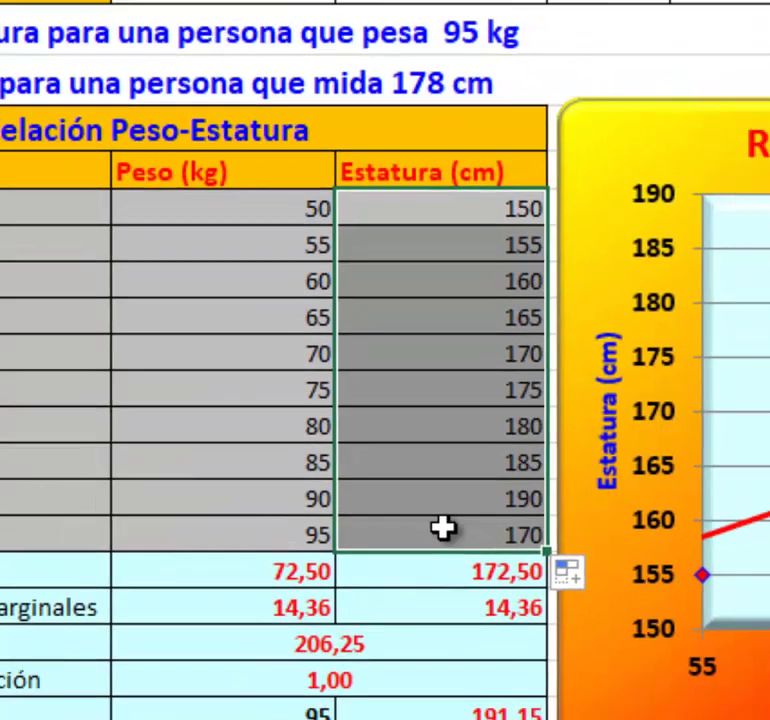